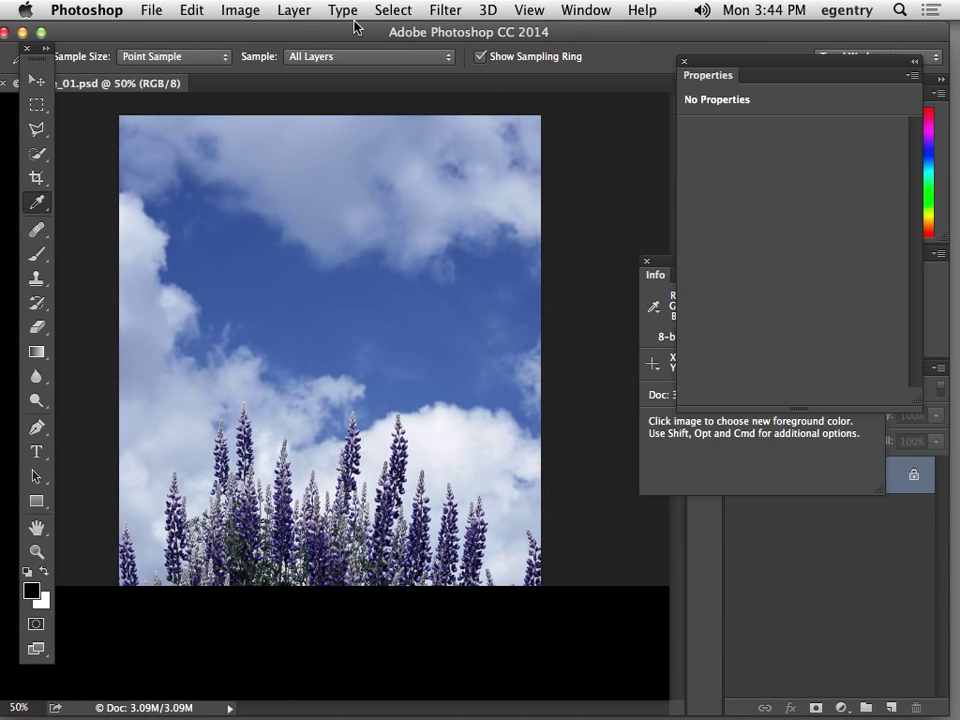
Close the empty Properties panel and move the Info panel up under the options bar
click(683, 63)
drag(708, 260, 543, 75)
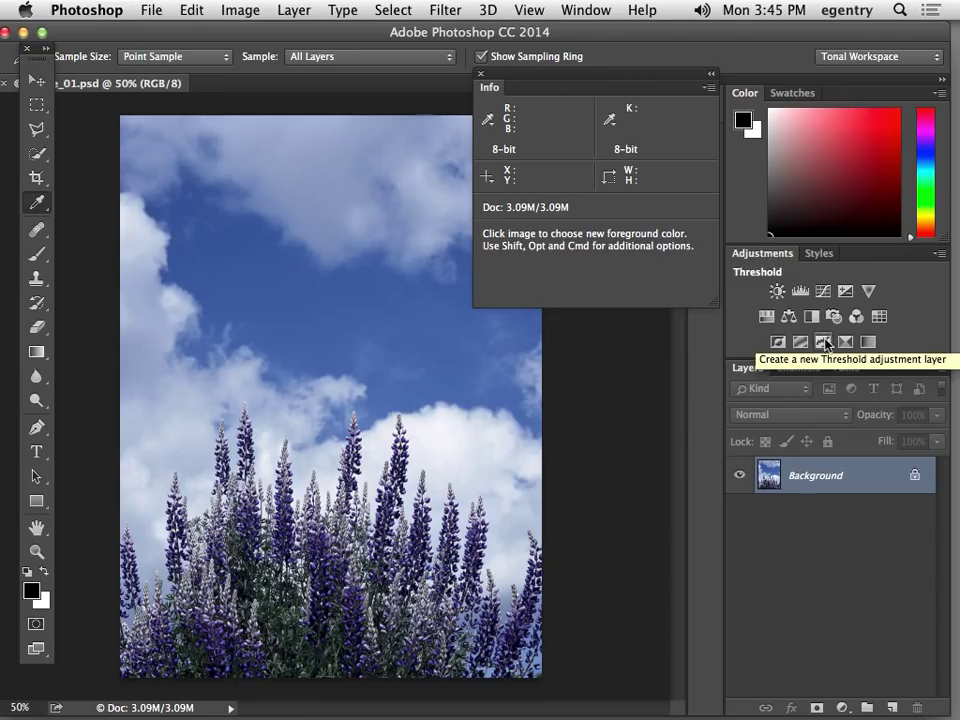
Bring the Info panel forward from the Window menu and set eyedropper Sample Size to 3 by 3 Average
click(572, 10)
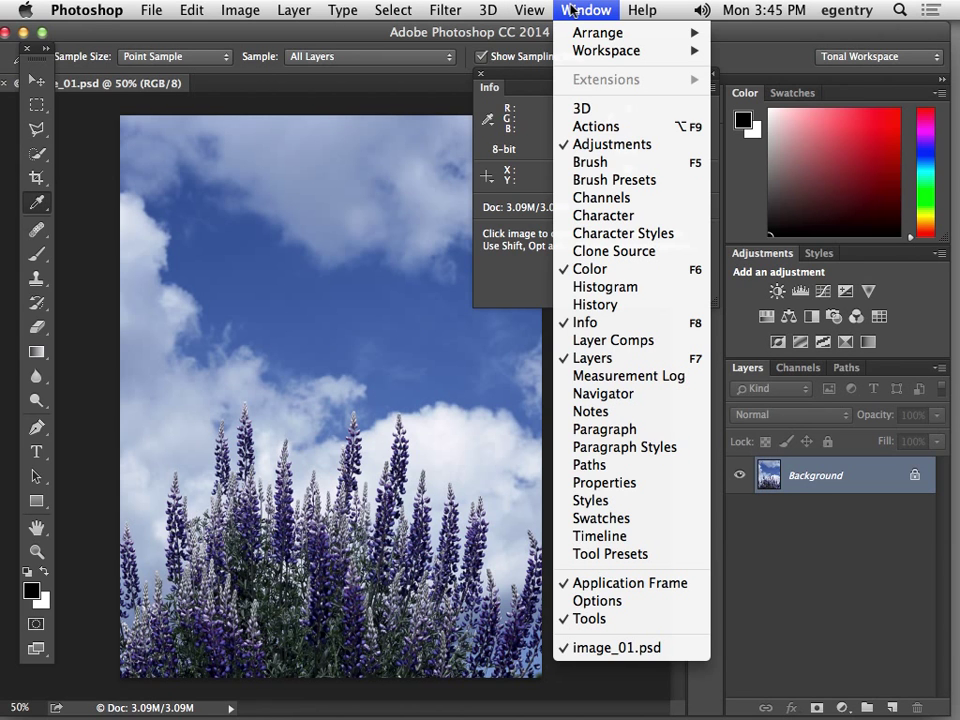
click(580, 323)
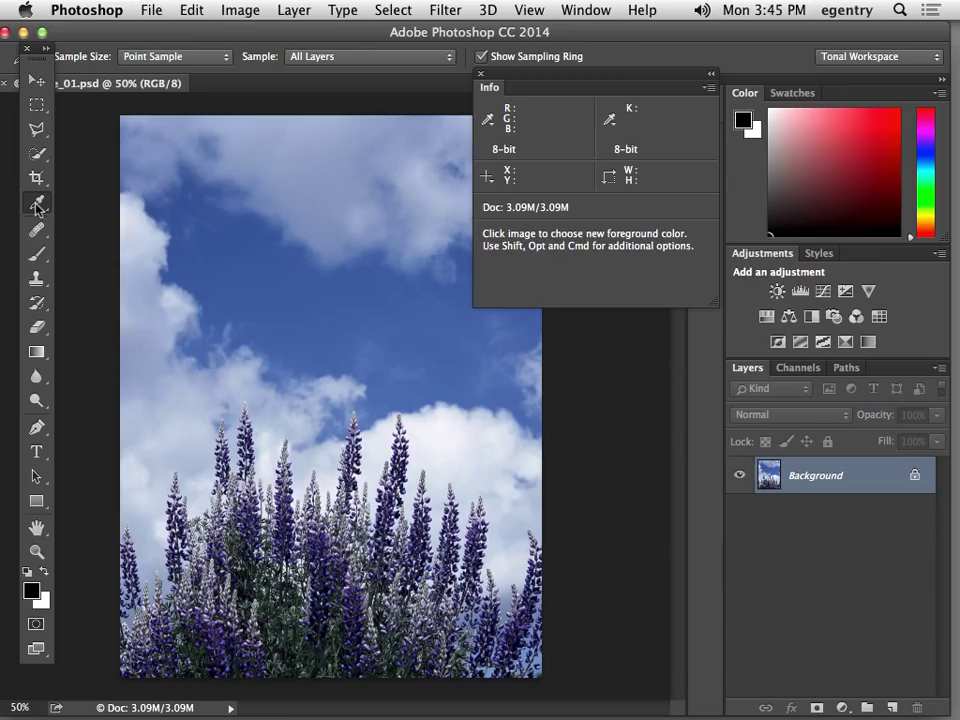
click(150, 57)
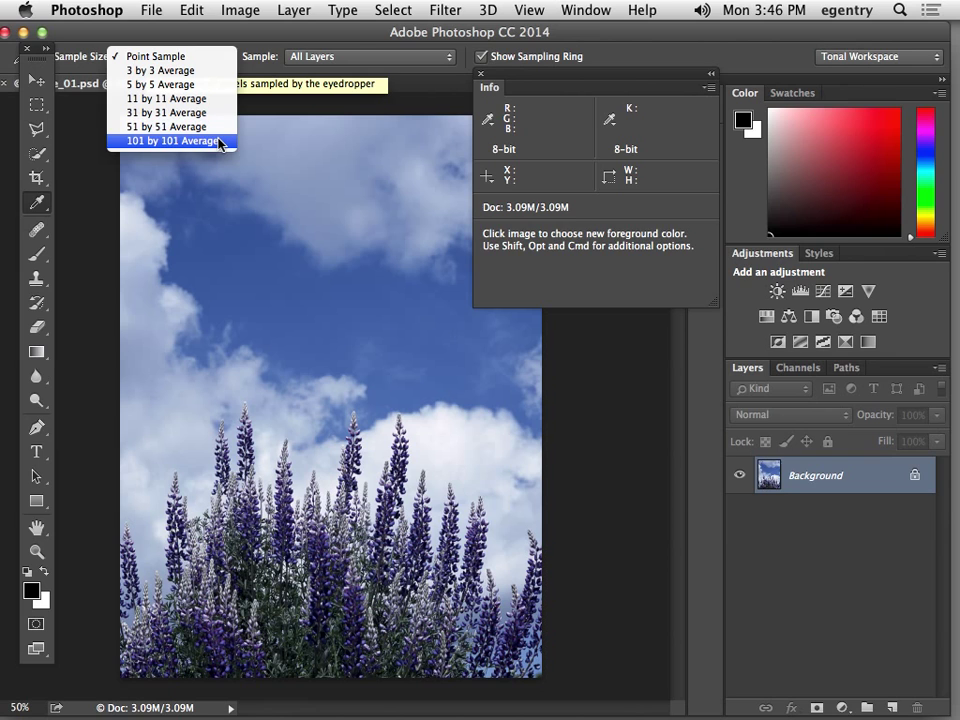
click(152, 70)
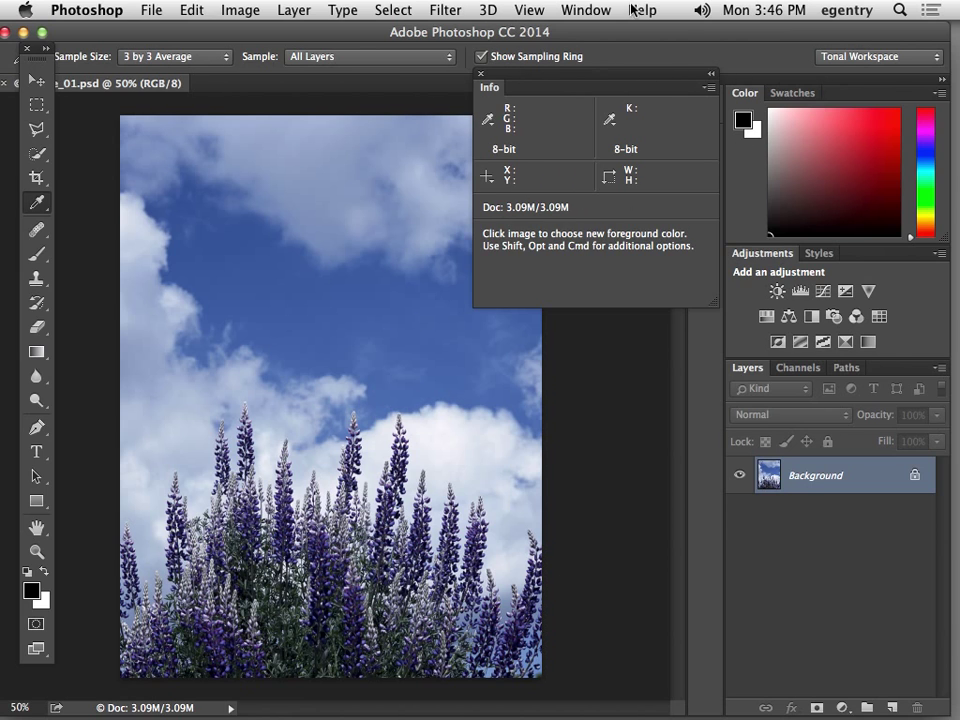
Add a Threshold adjustment layer and drag its level down to 28
click(590, 10)
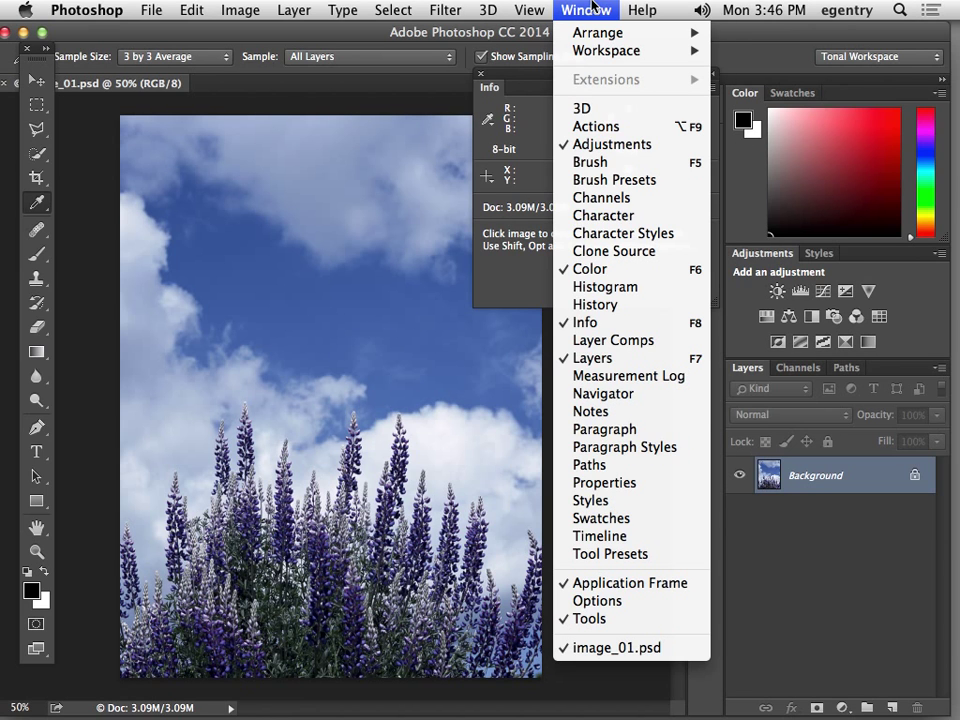
click(588, 10)
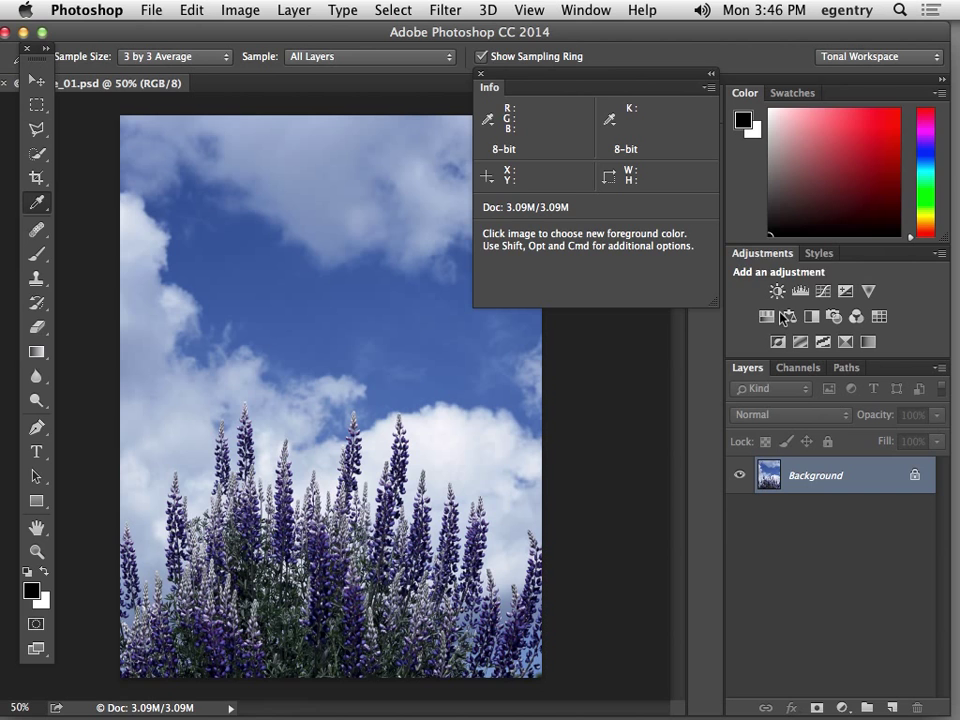
click(822, 342)
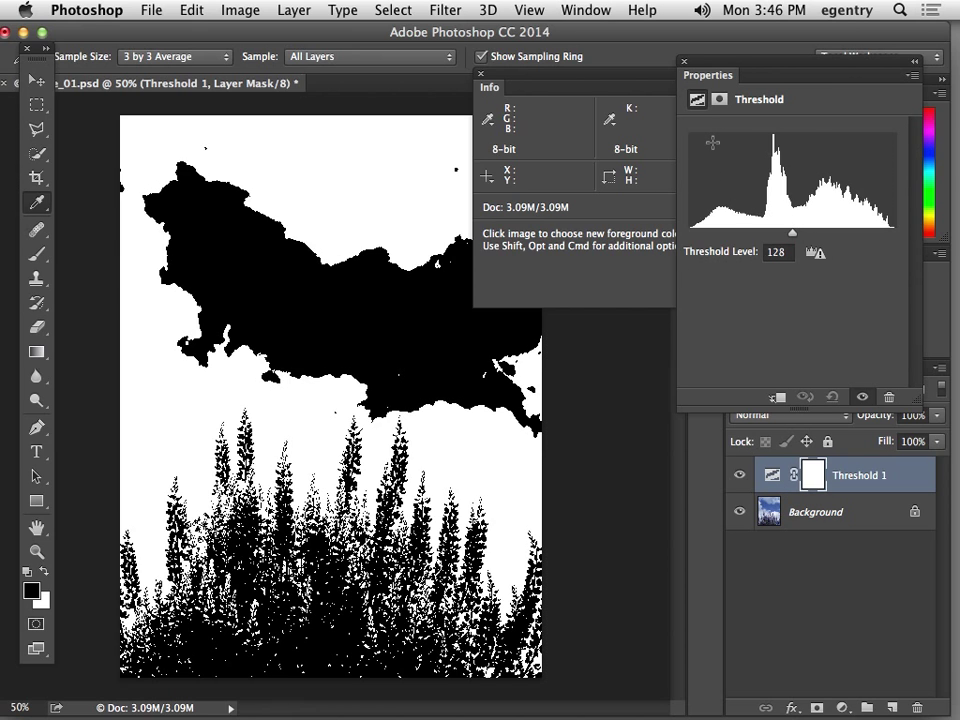
drag(792, 234, 711, 237)
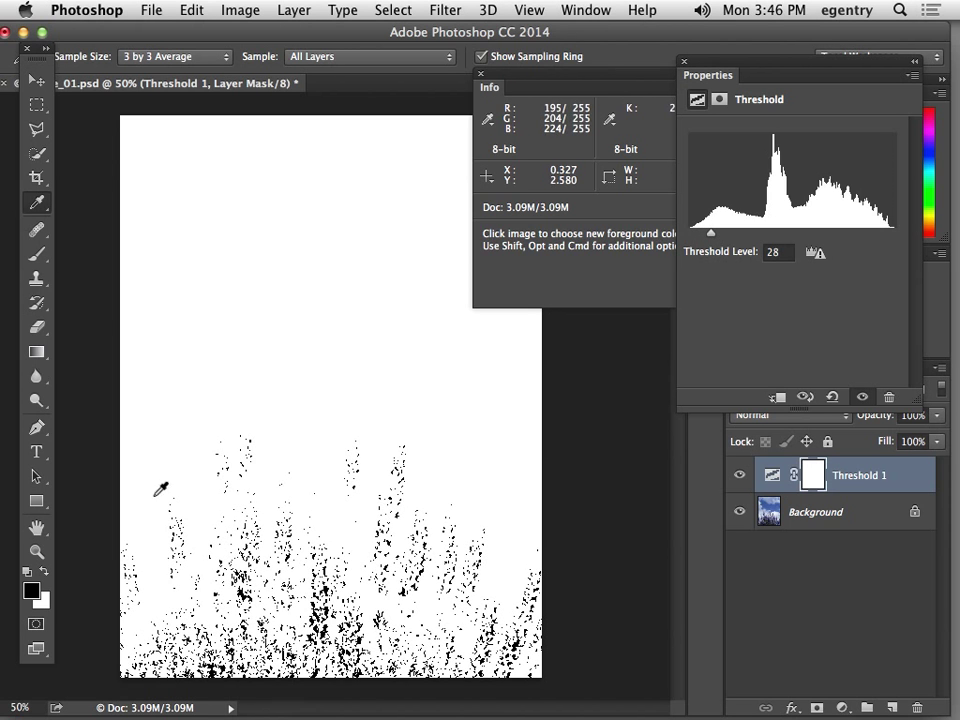
Zoom into the dense lupine stems and lower the Threshold level to 7
key(super+space)
click(338, 622)
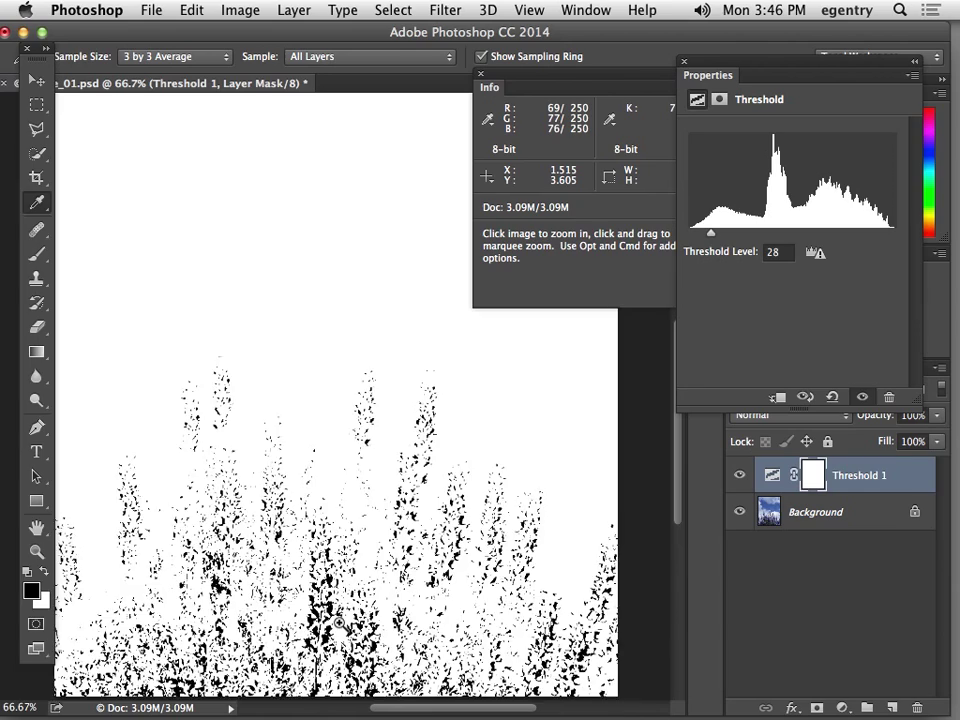
click(338, 622)
click(338, 622)
click(338, 622)
drag(338, 622, 391, 271)
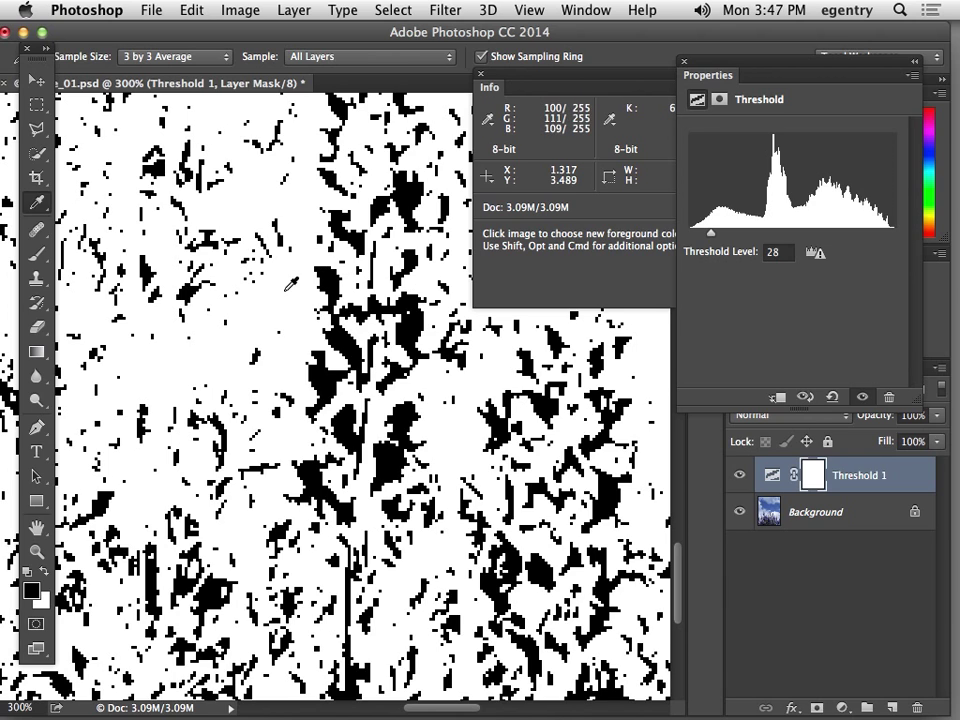
key(super+space)
key(super+space)
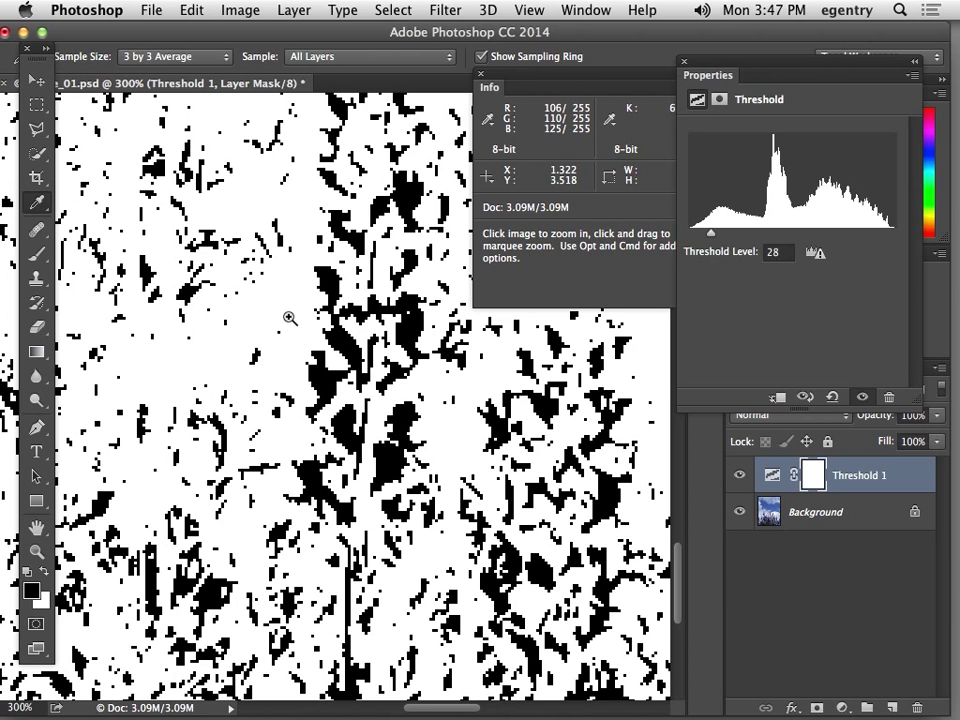
key(super+space)
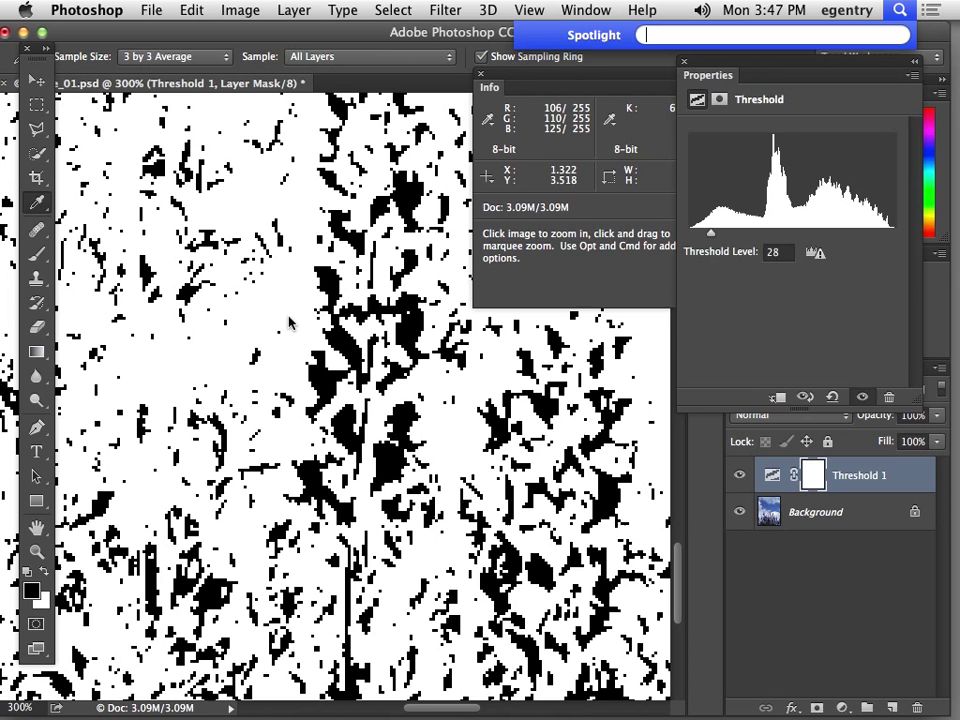
click(492, 11)
key(Escape)
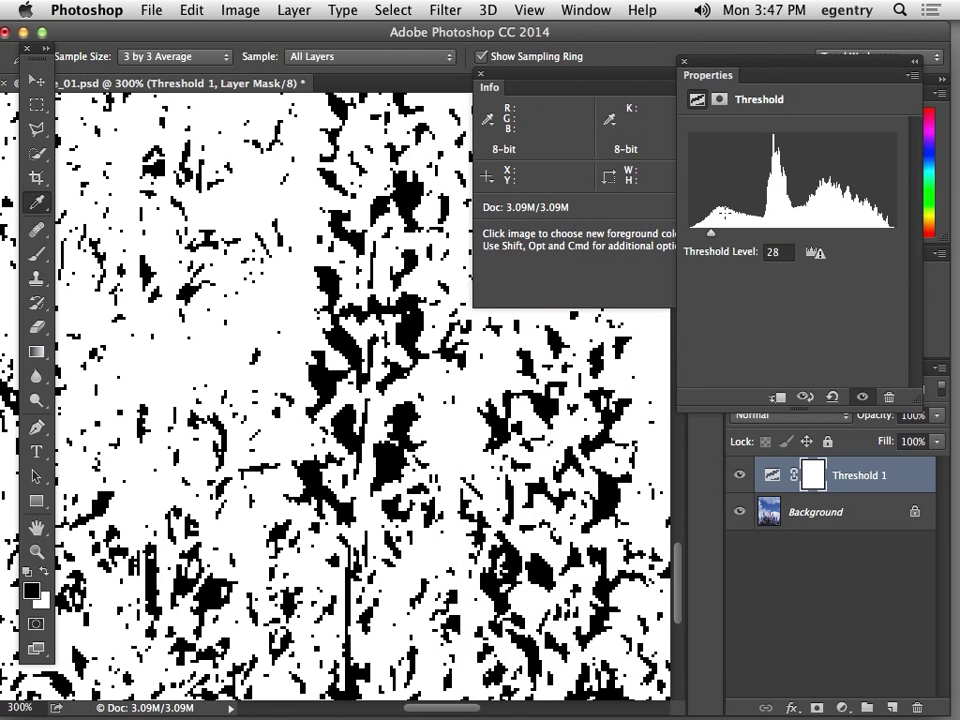
drag(711, 237, 695, 240)
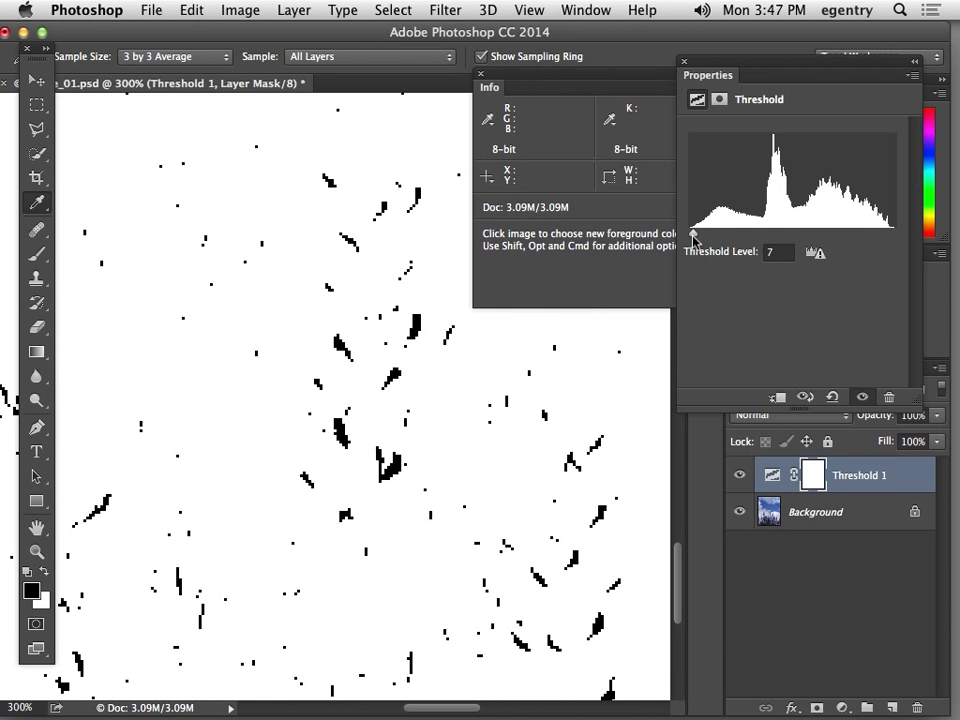
click(37, 203)
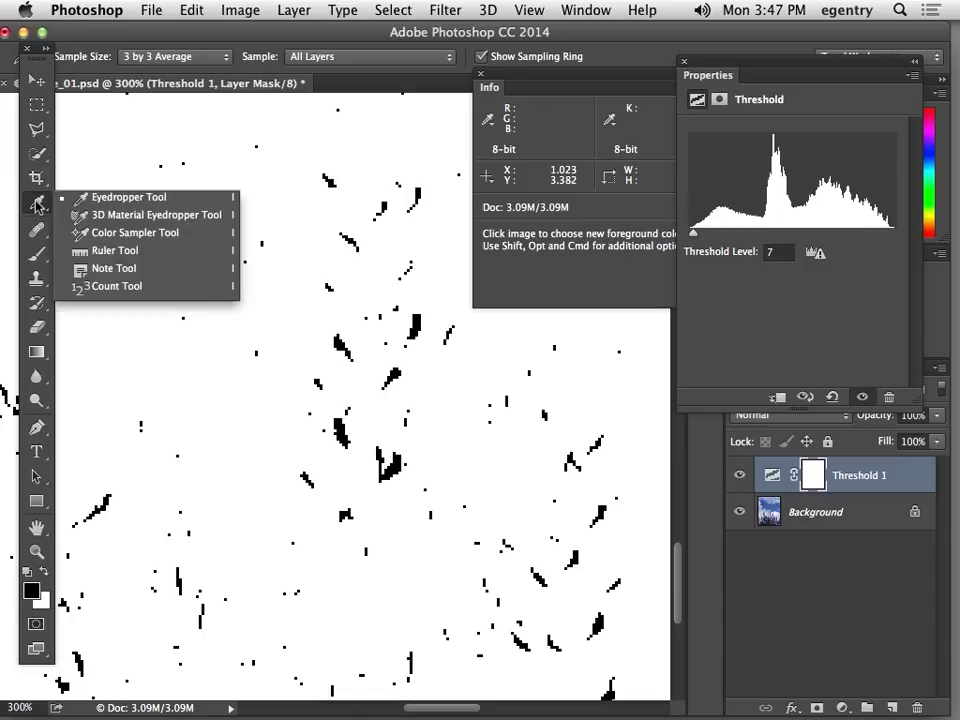
Place color sampler #1 on a dark speck reading RGB 4, 3, 16, toggling Threshold 1 to verify
click(113, 234)
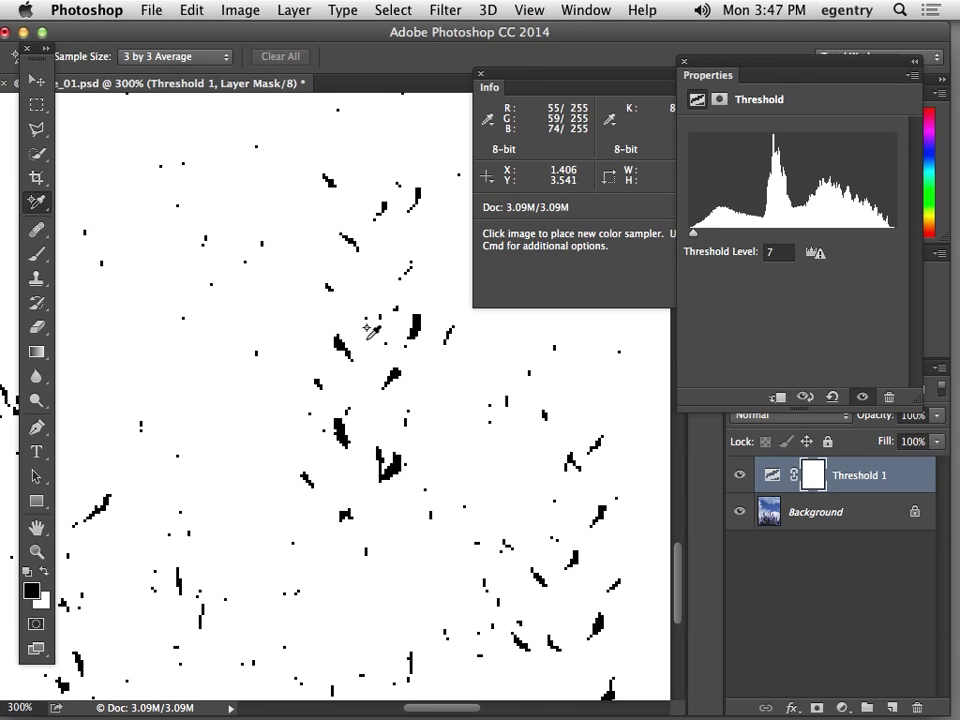
click(416, 321)
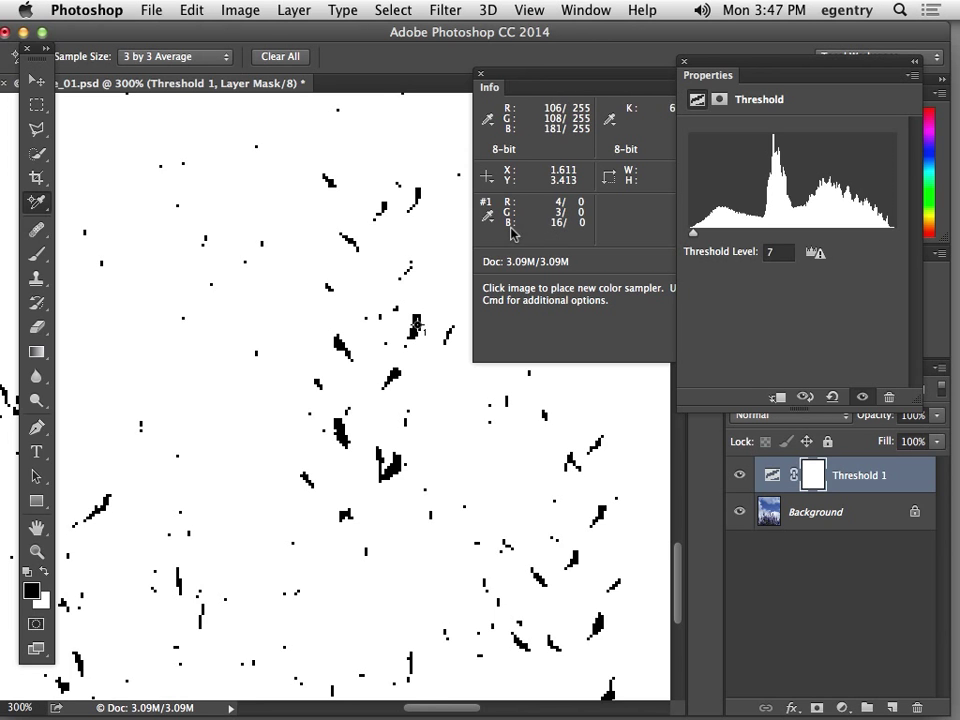
click(740, 476)
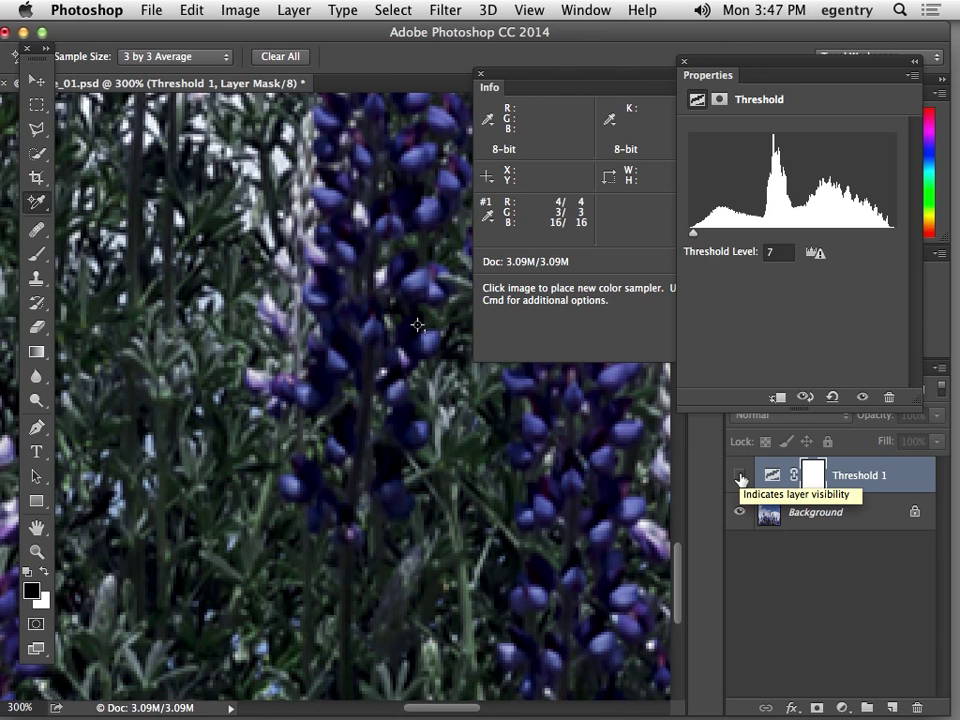
click(740, 477)
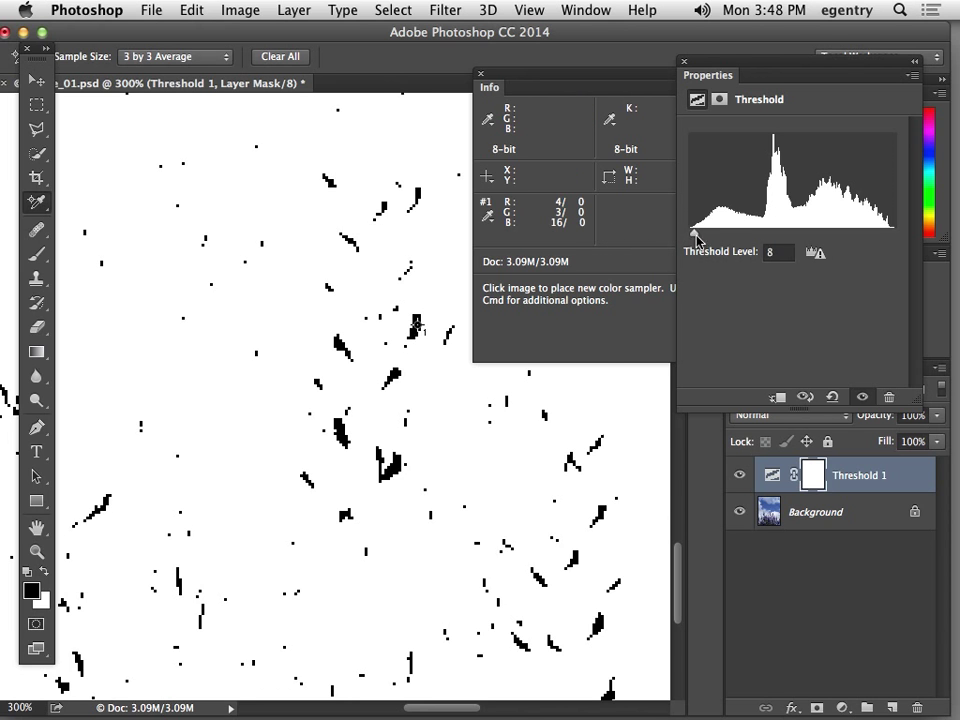
Raise the Threshold to 255, fit the image on screen, then ease it back down
drag(697, 234, 898, 233)
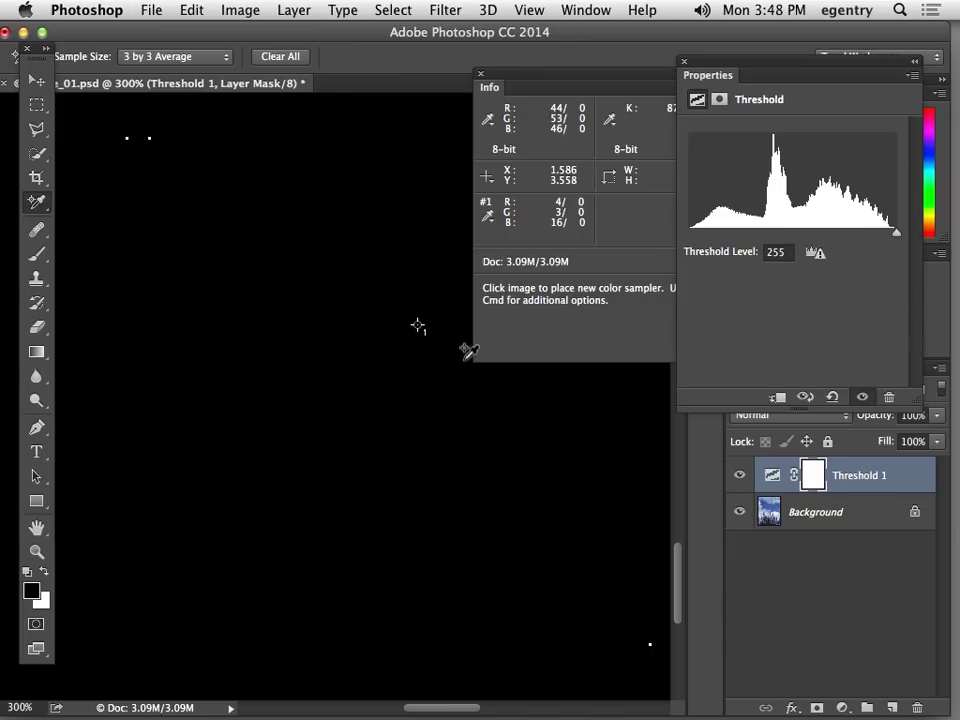
key(super+0)
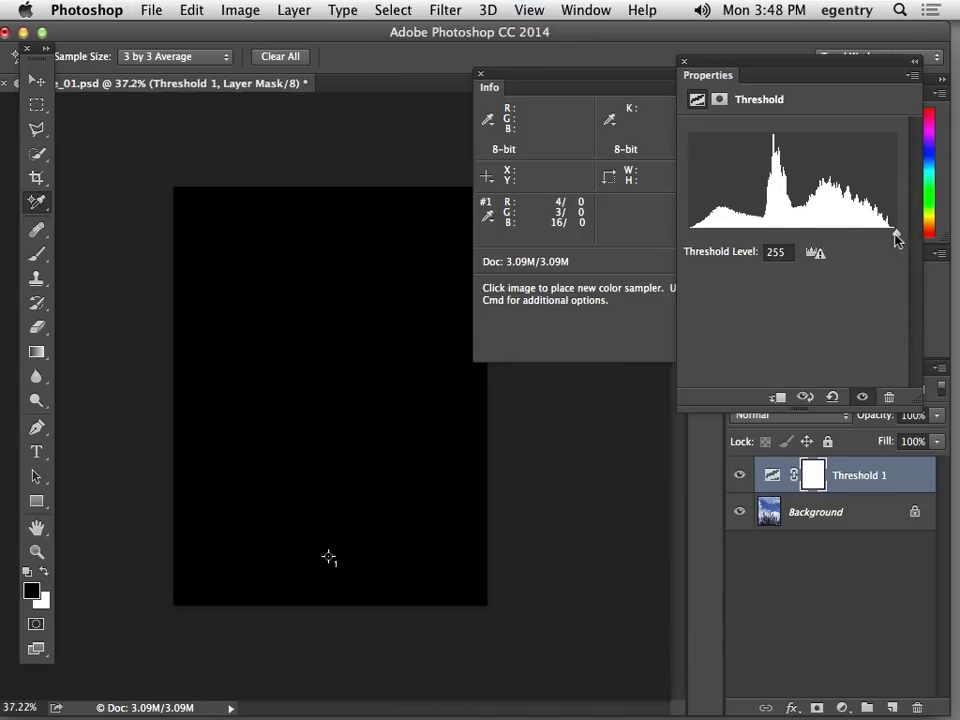
drag(893, 239, 886, 238)
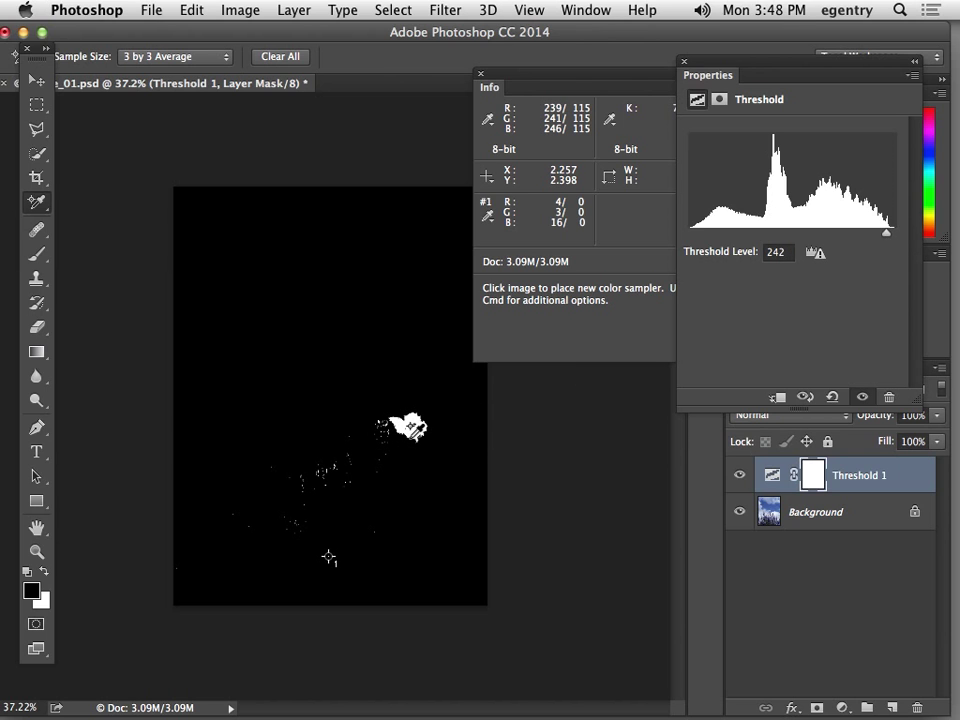
Zoom into the white cloud patch, set Threshold to 246, and place sampler #2 reading 246, 246, 250
key(super+space)
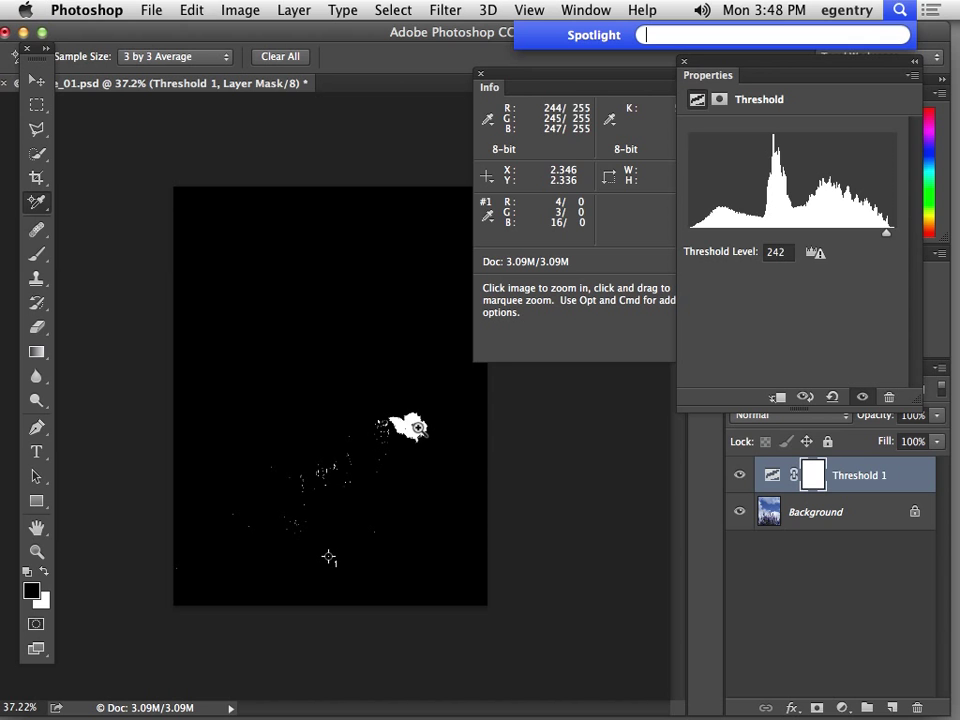
super+click(410, 427)
super+click(450, 441)
super+click(451, 442)
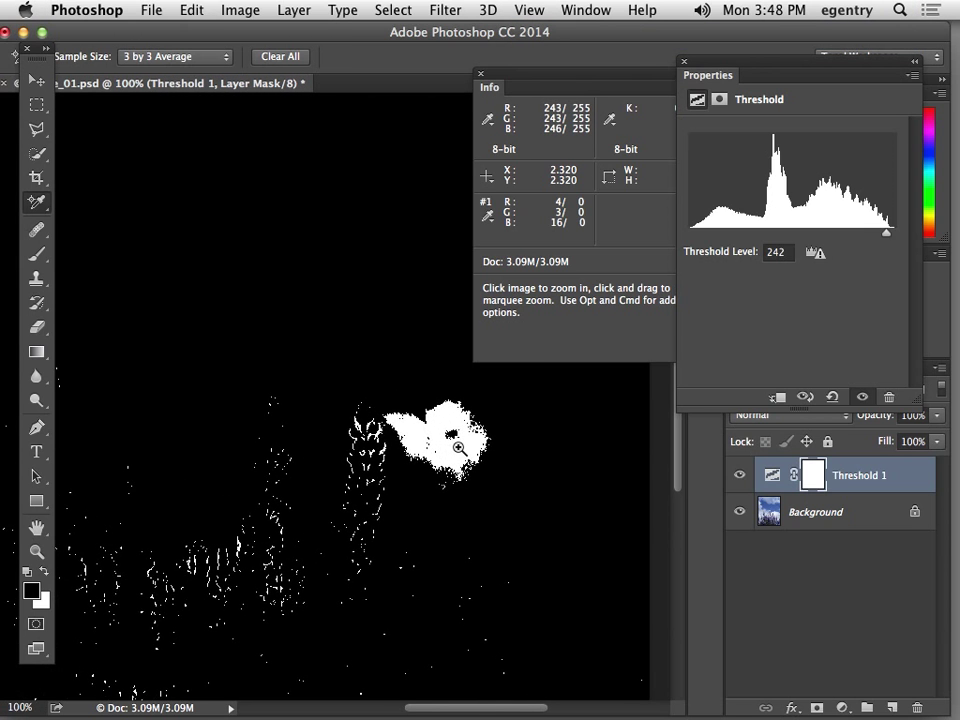
super+click(455, 444)
super+click(459, 446)
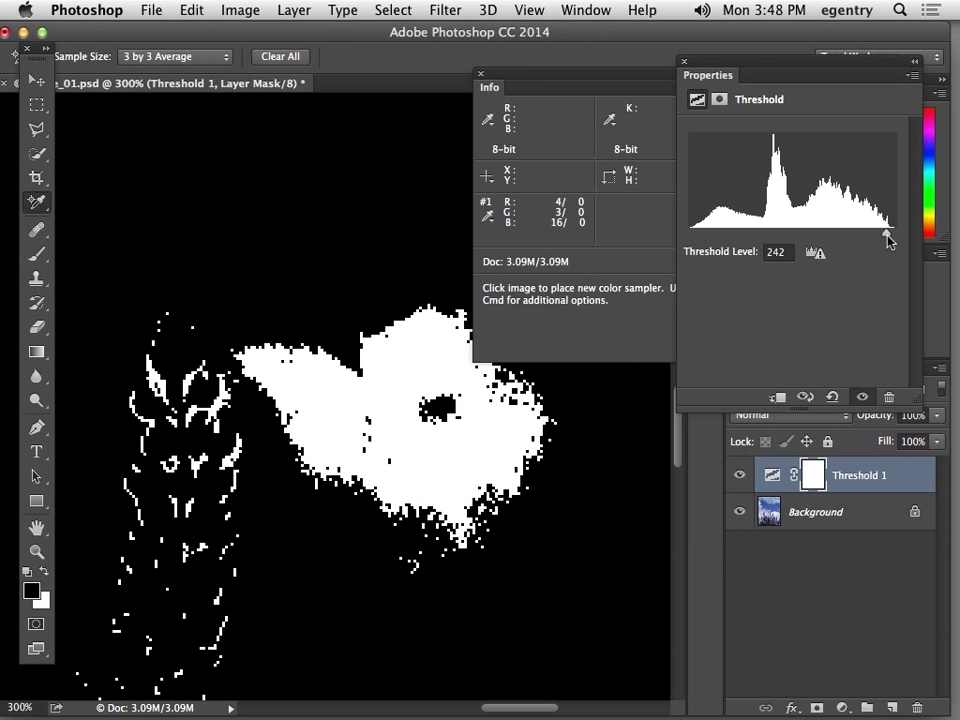
drag(887, 240, 890, 238)
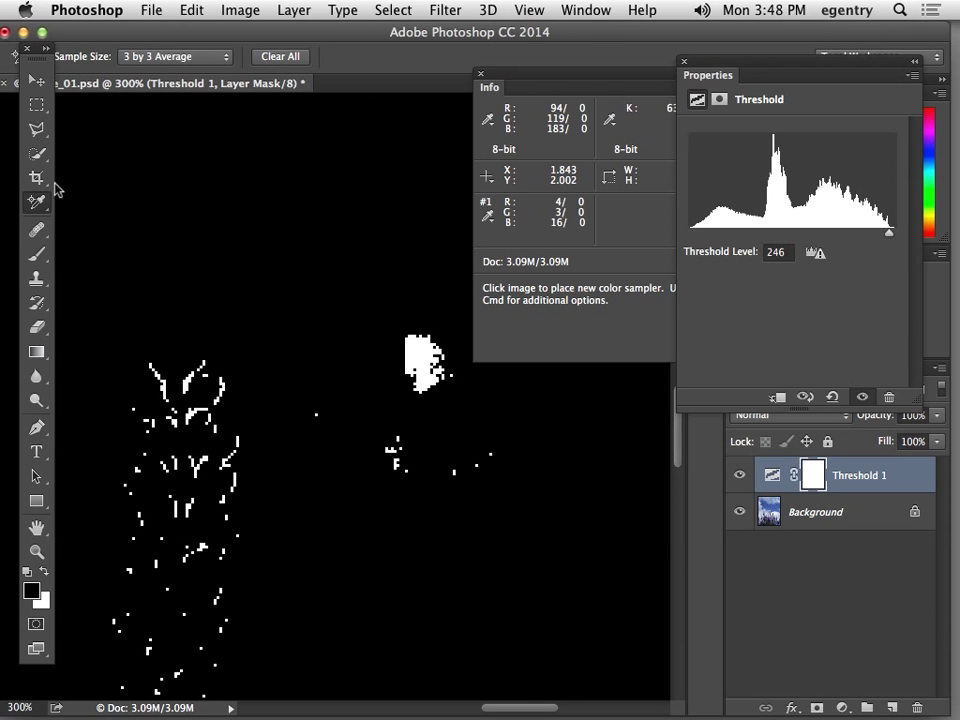
click(422, 363)
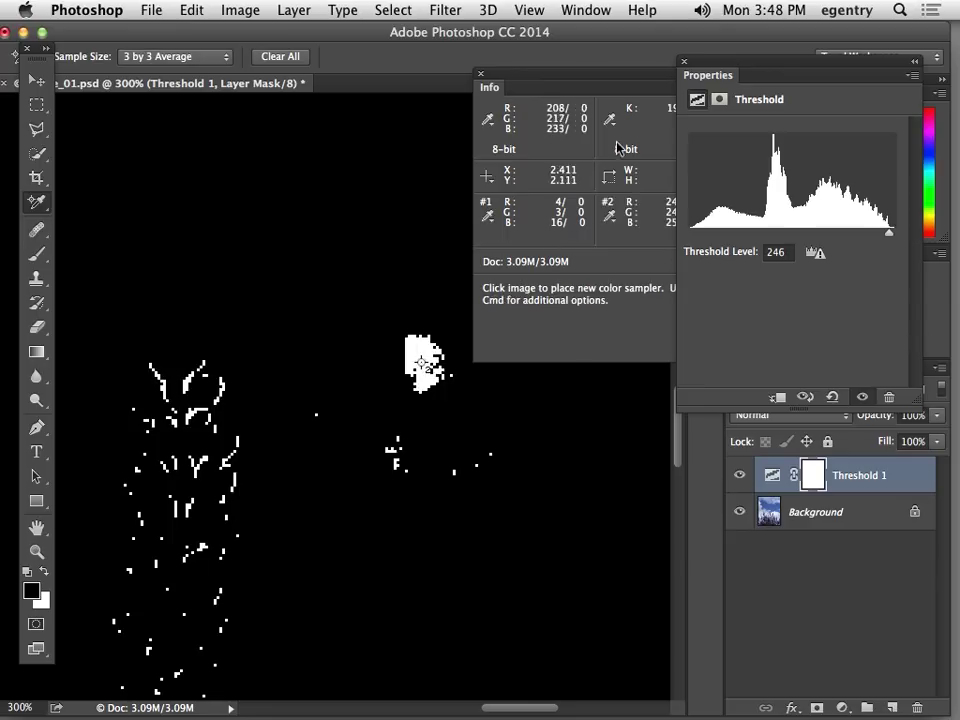
drag(603, 81, 539, 65)
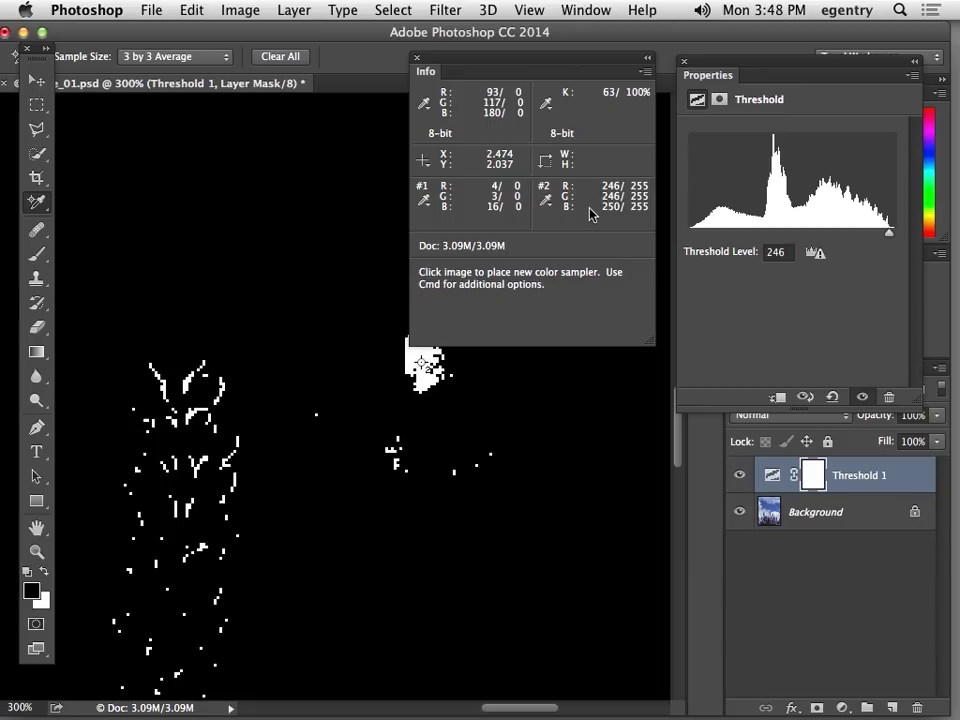
Compare Threshold 1 with the photo, then delete its mask and the layer, and fit the photo on screen
click(742, 478)
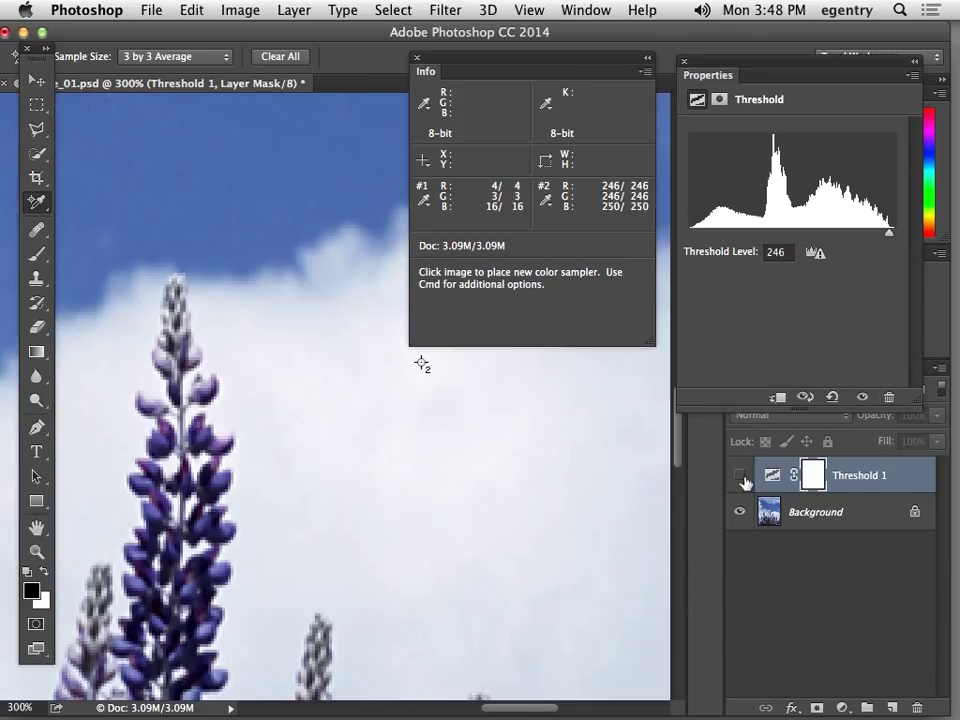
click(740, 480)
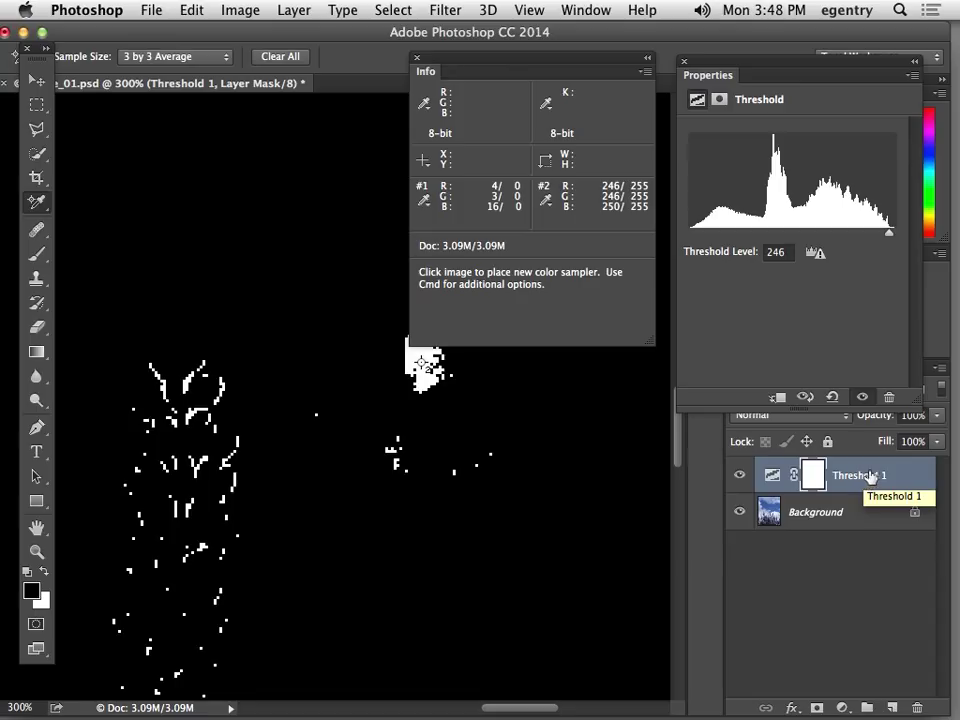
click(916, 708)
click(620, 285)
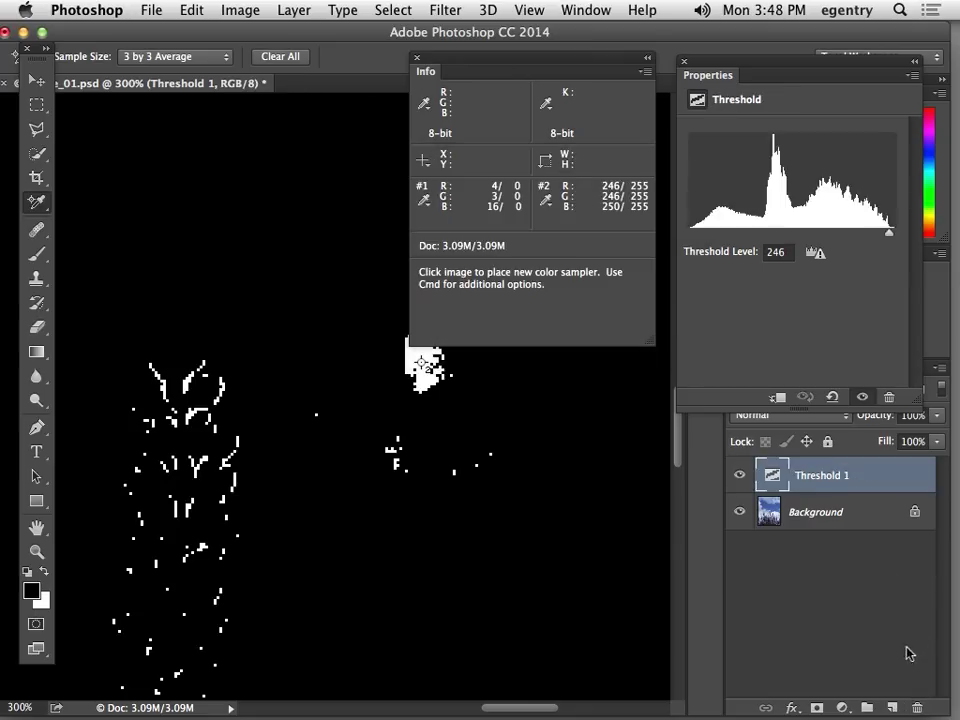
click(916, 708)
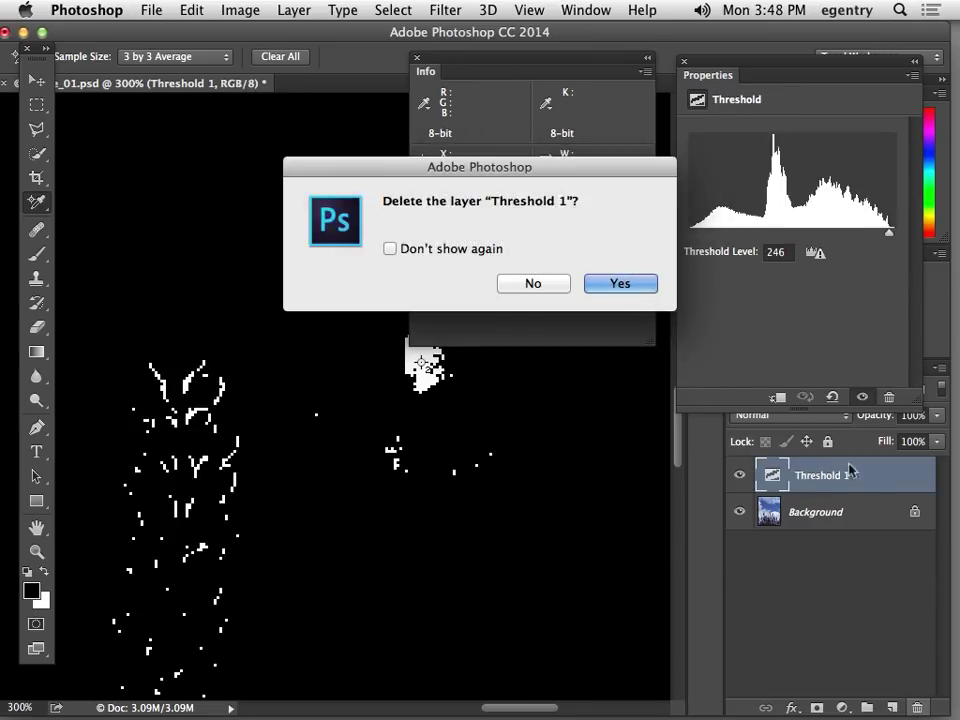
click(621, 283)
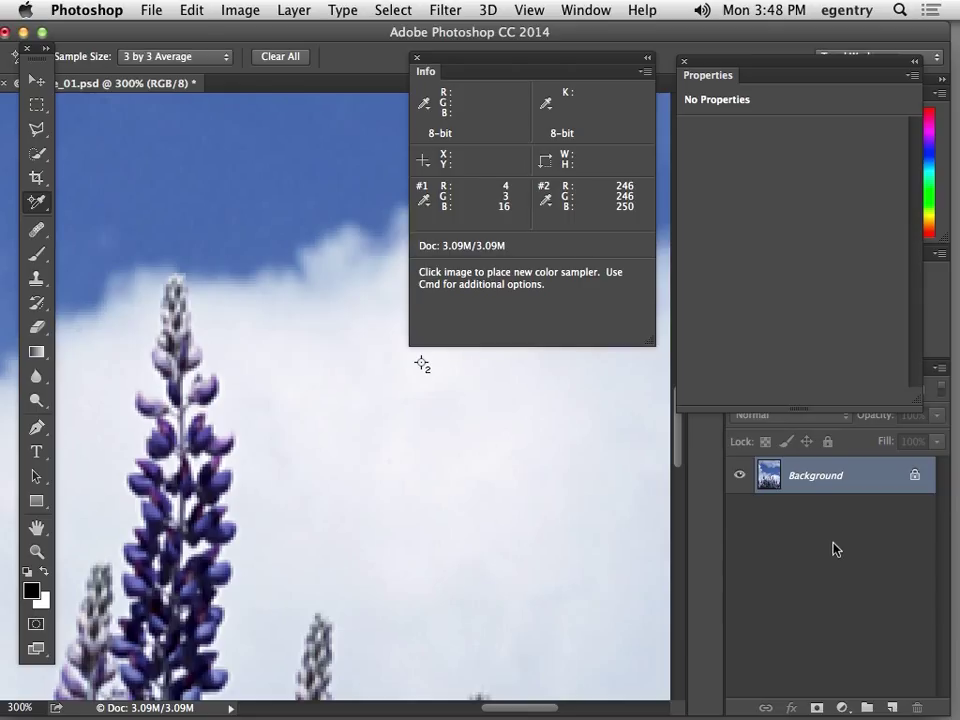
key(super+z)
drag(834, 476, 916, 706)
key(super+0)
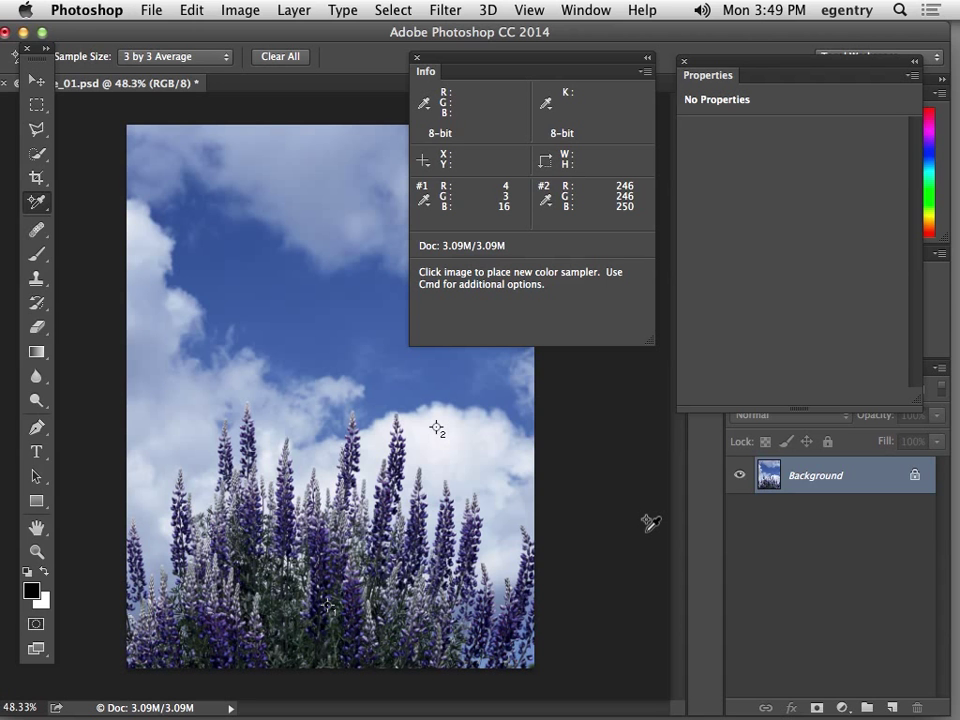
key(super+space)
drag(438, 408, 437, 407)
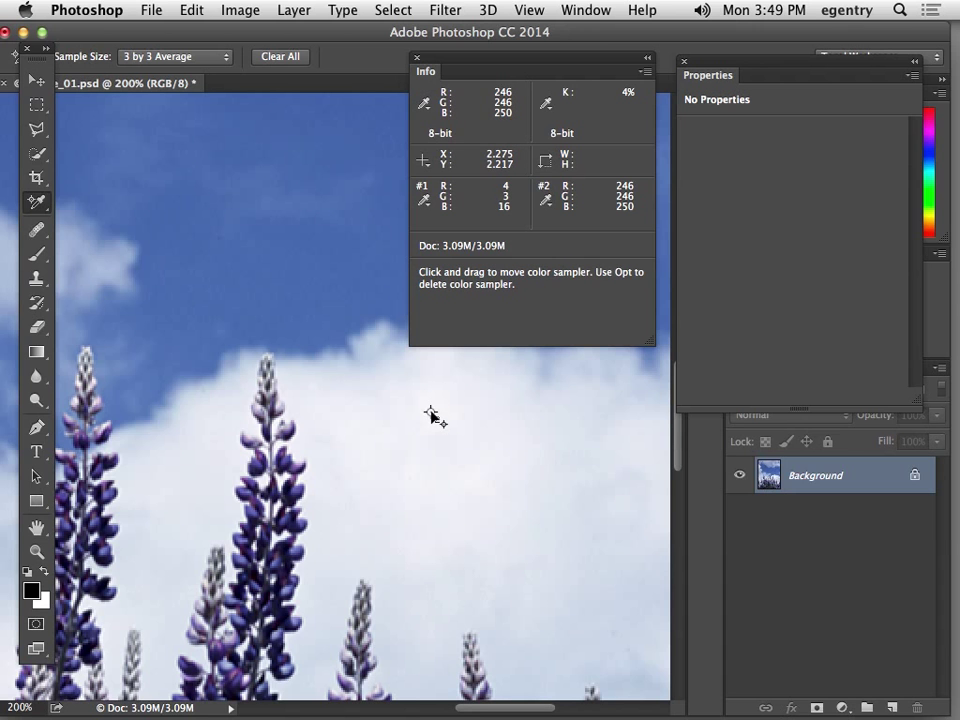
key(space)
drag(431, 413, 350, 615)
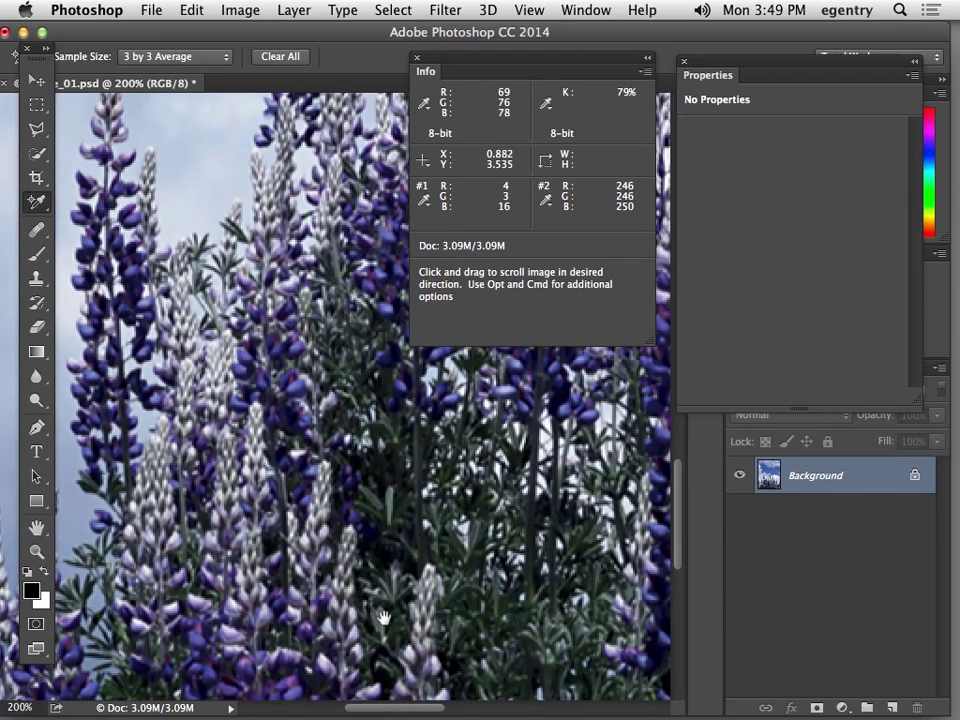
key(space)
drag(485, 521, 338, 585)
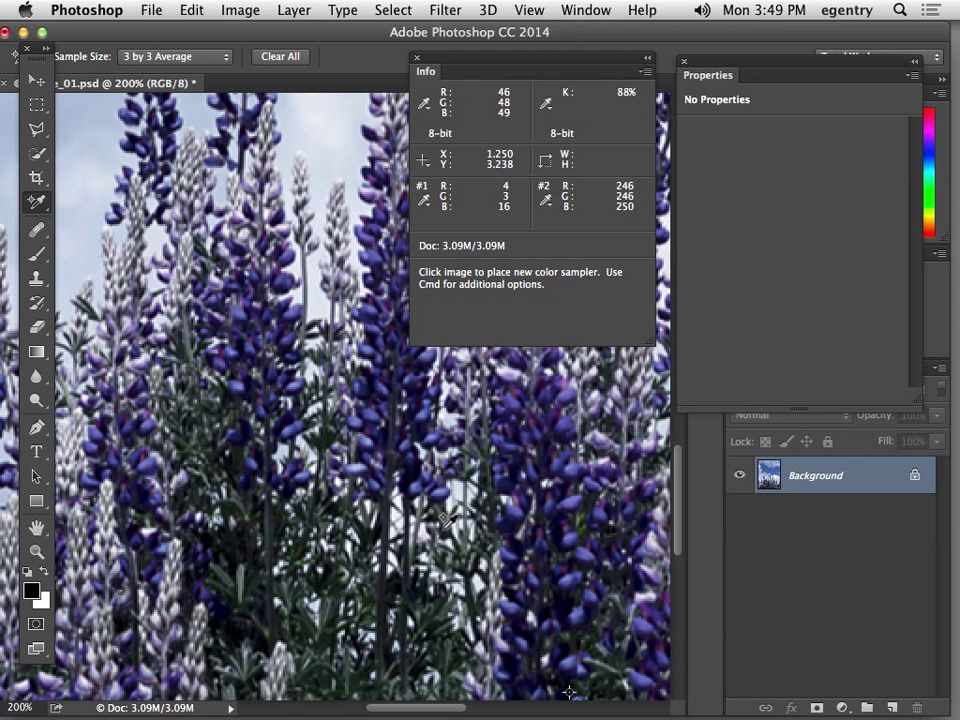
key(space)
drag(307, 550, 358, 355)
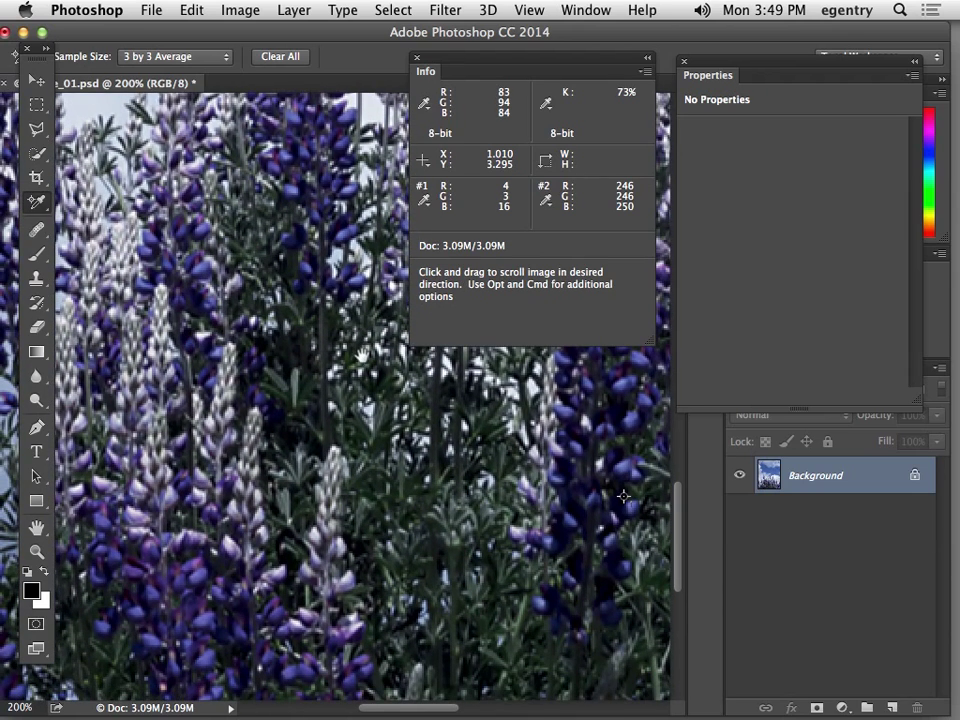
alt+click(307, 454)
alt+click(307, 454)
alt+click(307, 454)
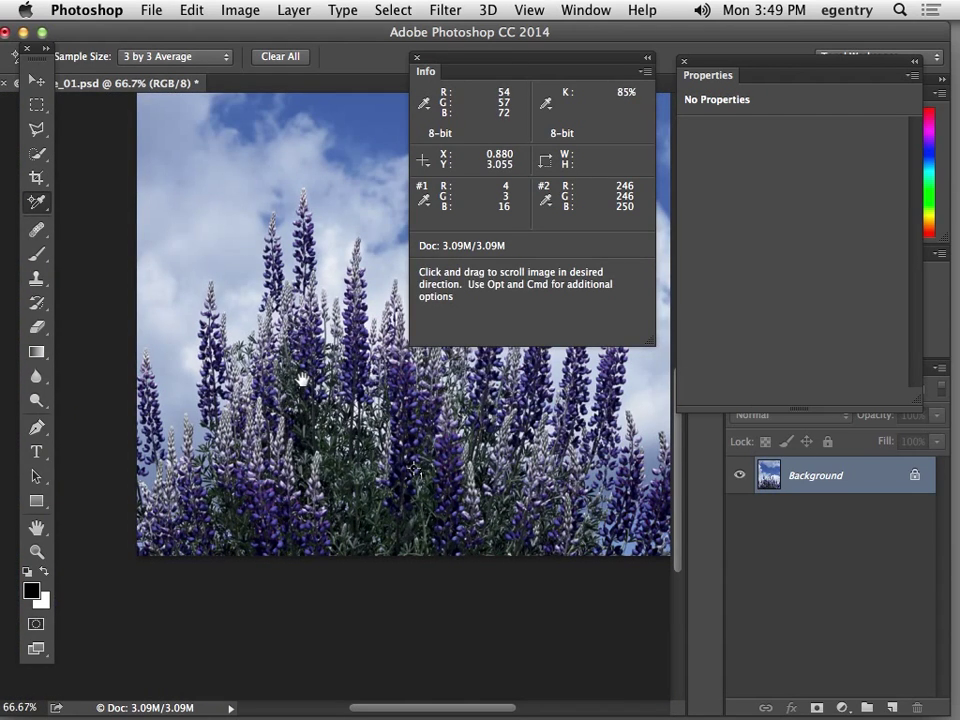
drag(302, 379, 269, 441)
super+click(284, 512)
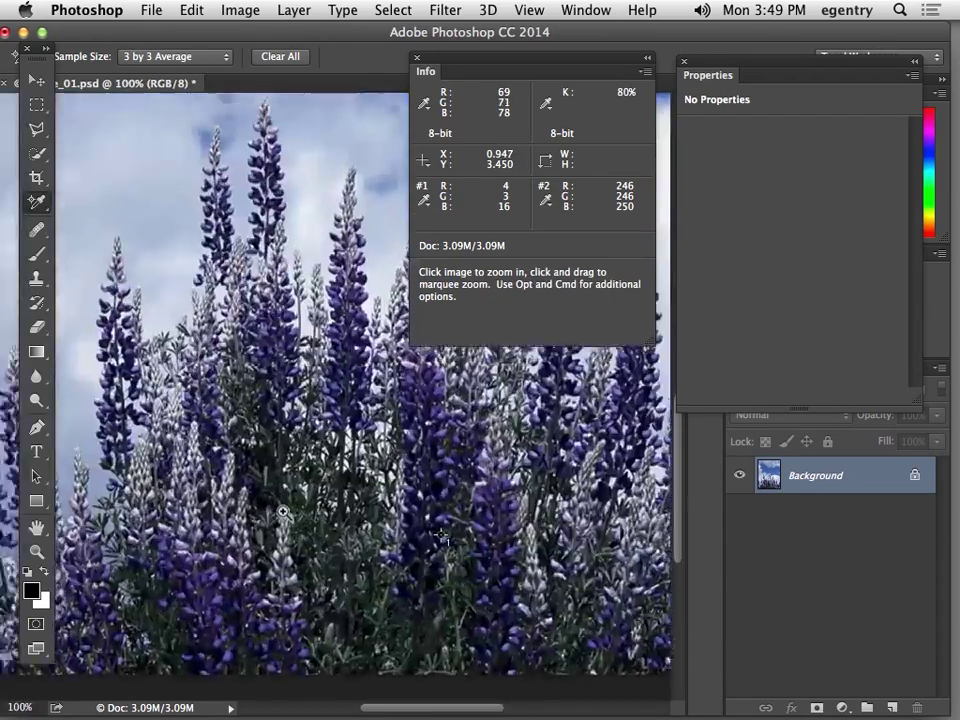
super+click(284, 512)
super+click(284, 512)
key(space)
drag(339, 495, 287, 437)
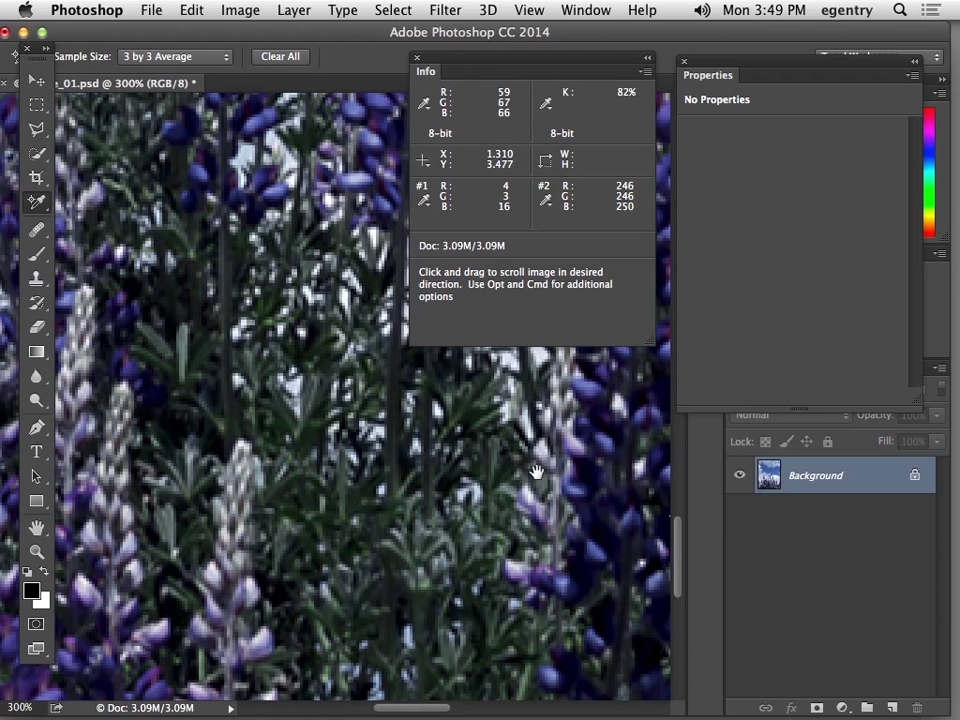
drag(369, 450, 399, 497)
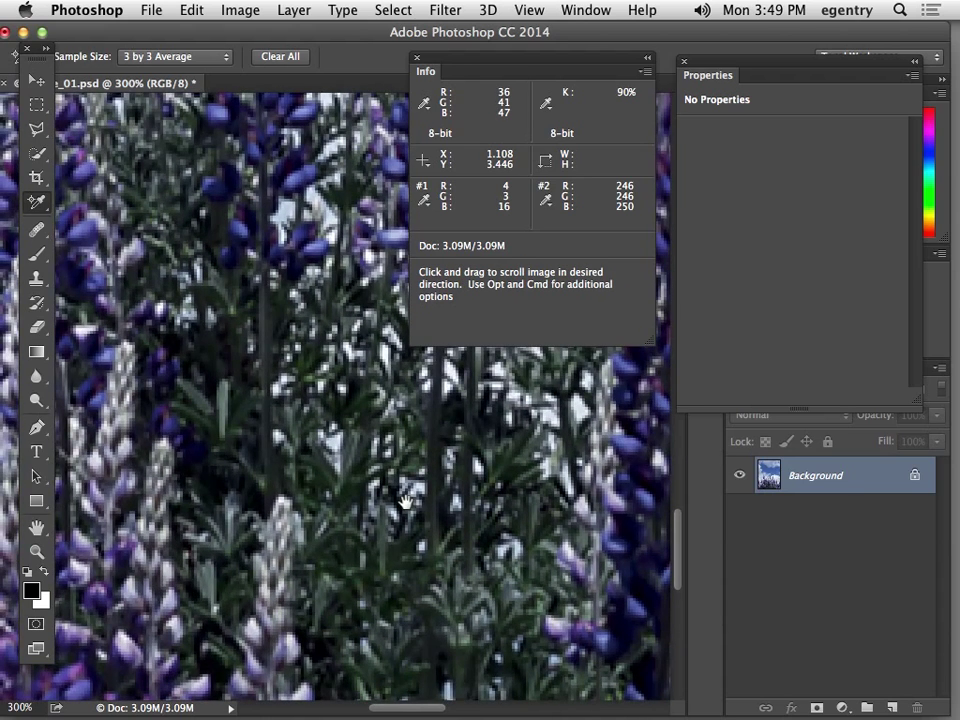
key(alt)
alt+click(406, 498)
alt+click(406, 498)
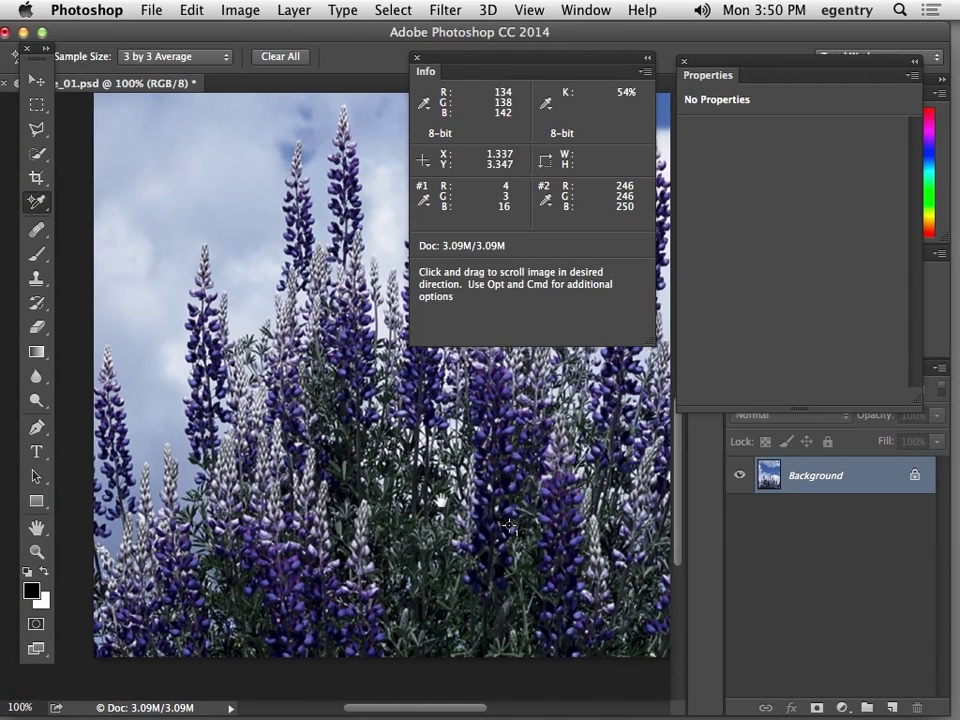
key(space)
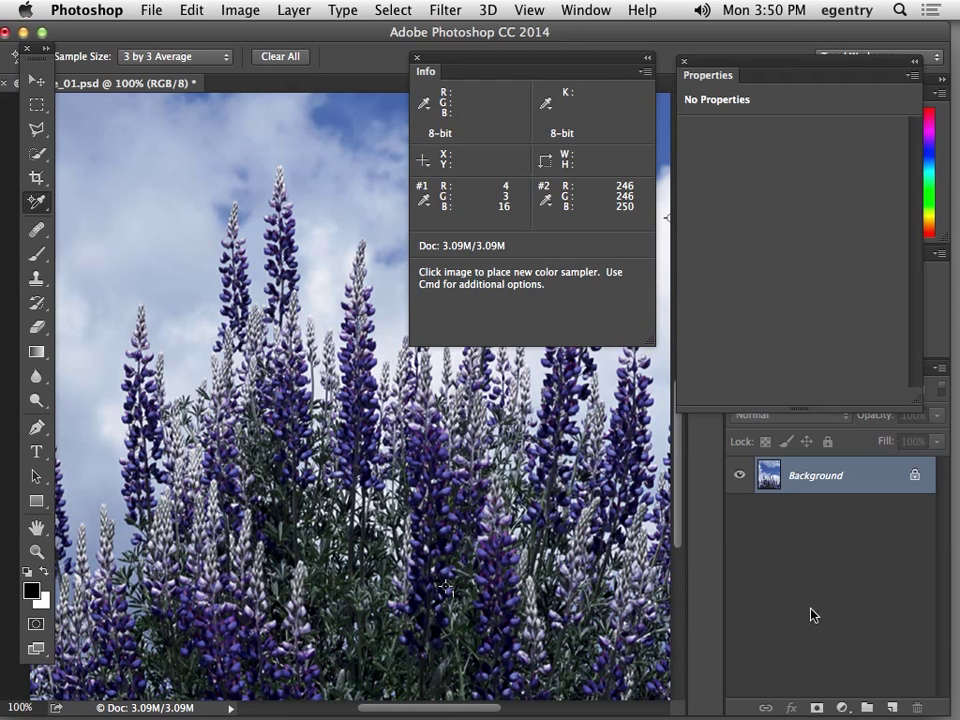
click(684, 62)
drag(605, 58, 624, 59)
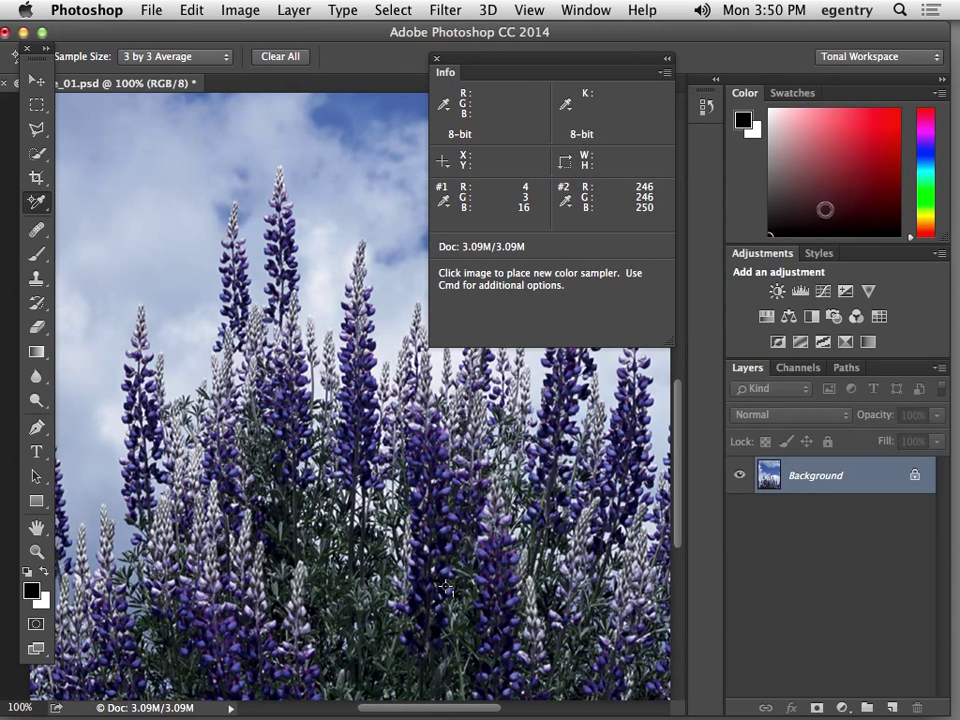
click(822, 342)
drag(370, 501, 410, 494)
click(330, 508)
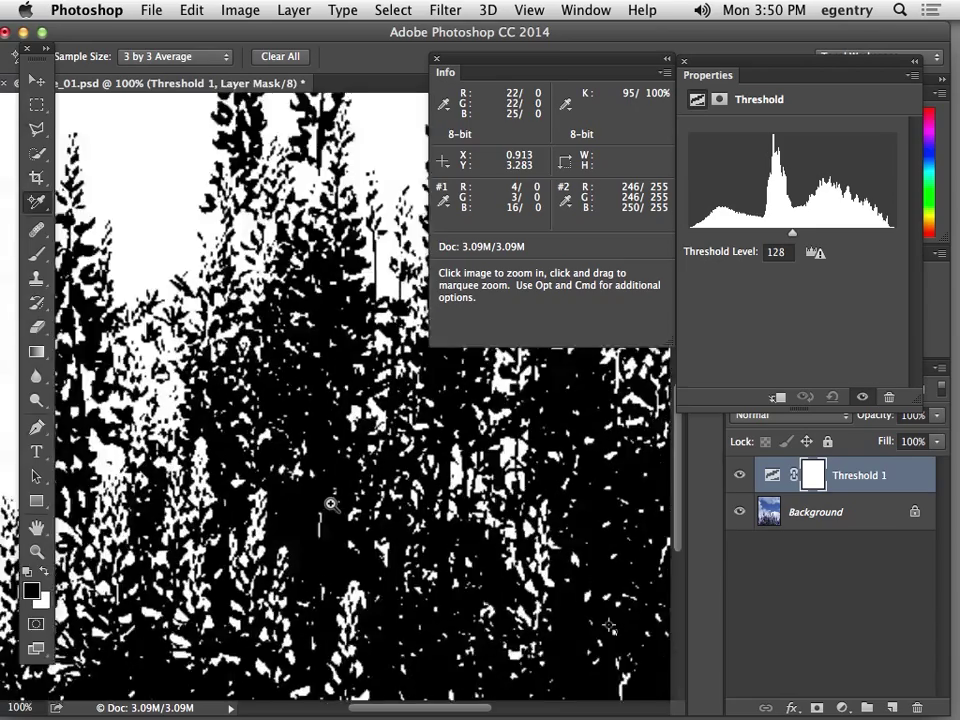
click(315, 521)
drag(315, 521, 505, 480)
alt+click(505, 480)
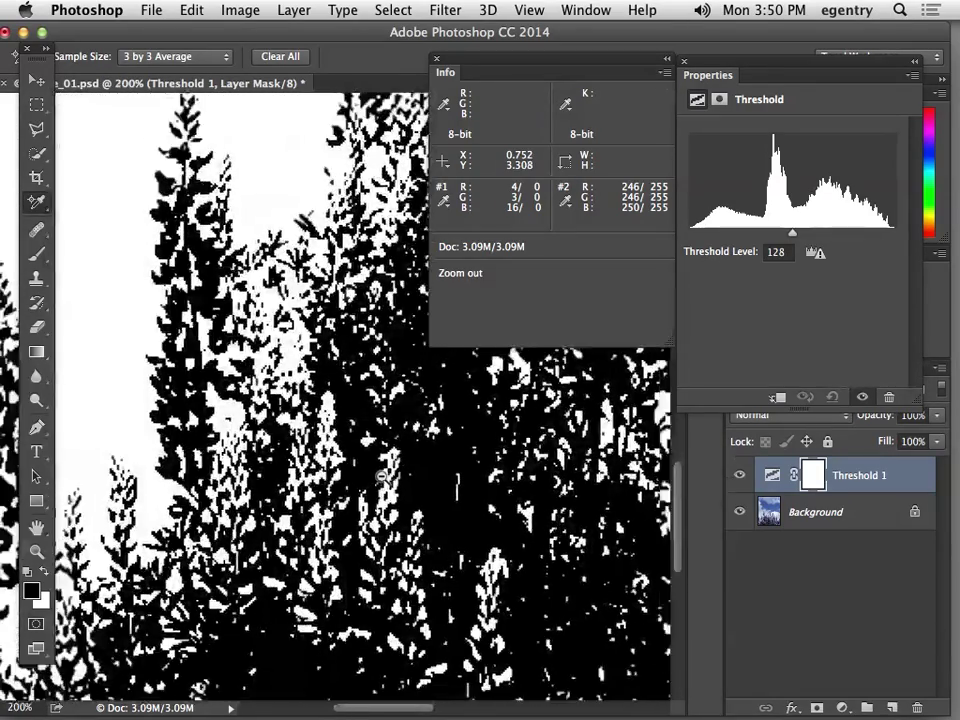
alt+click(420, 480)
drag(360, 476, 310, 484)
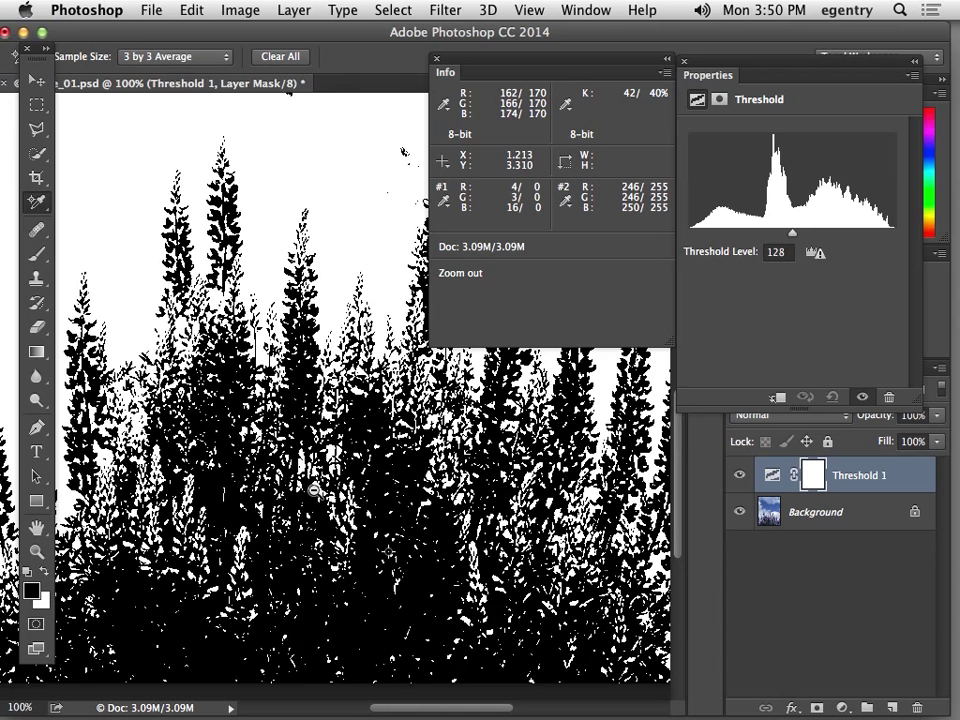
alt+click(387, 496)
alt+click(387, 496)
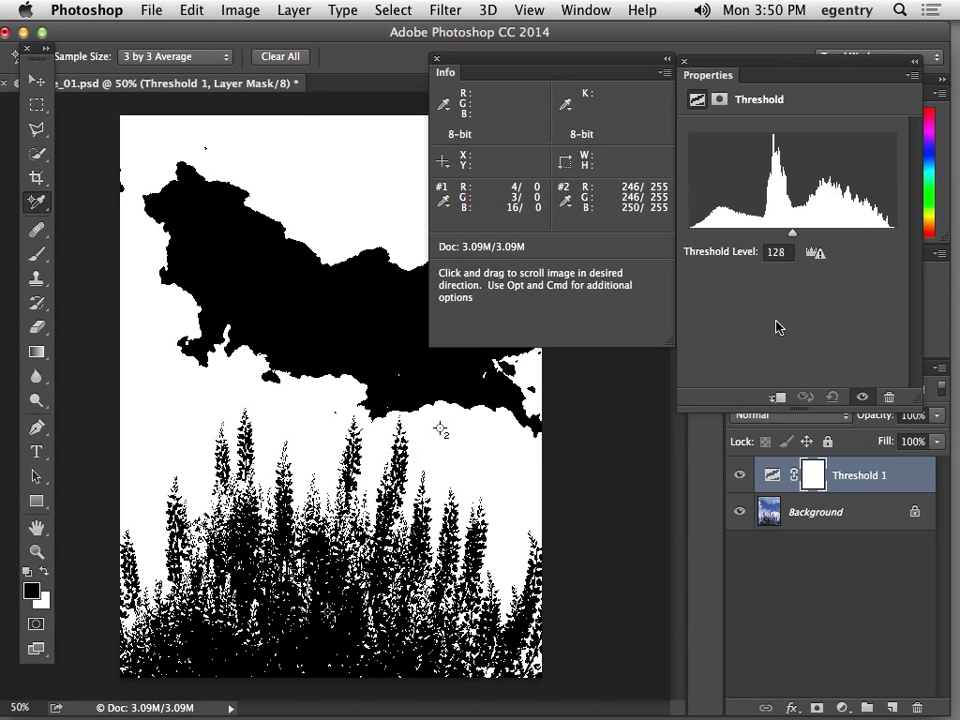
drag(798, 239, 660, 243)
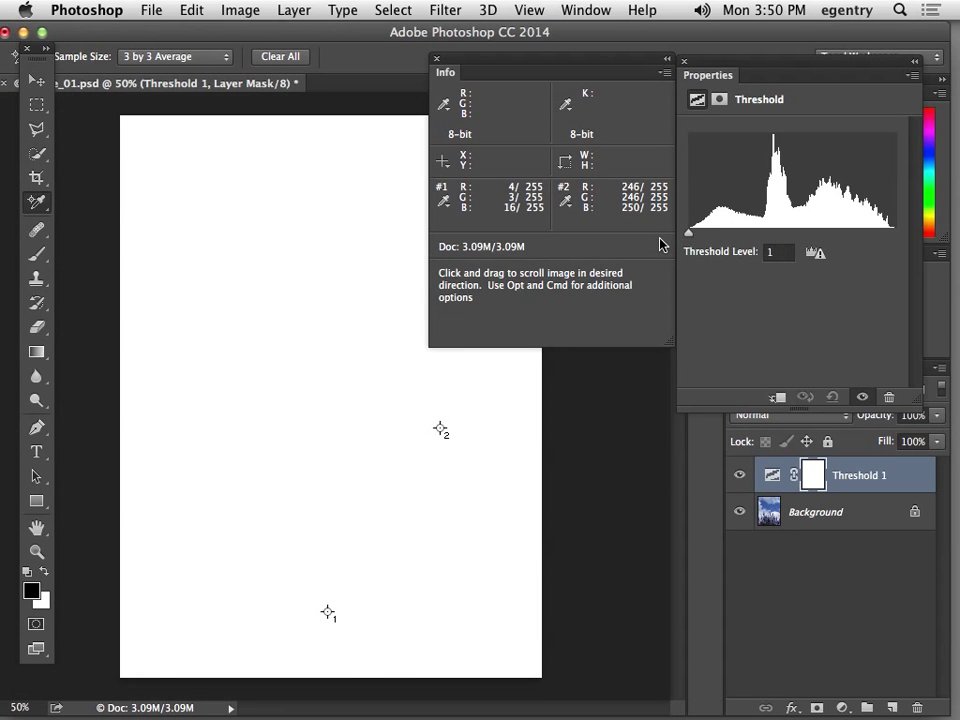
drag(842, 471, 917, 707)
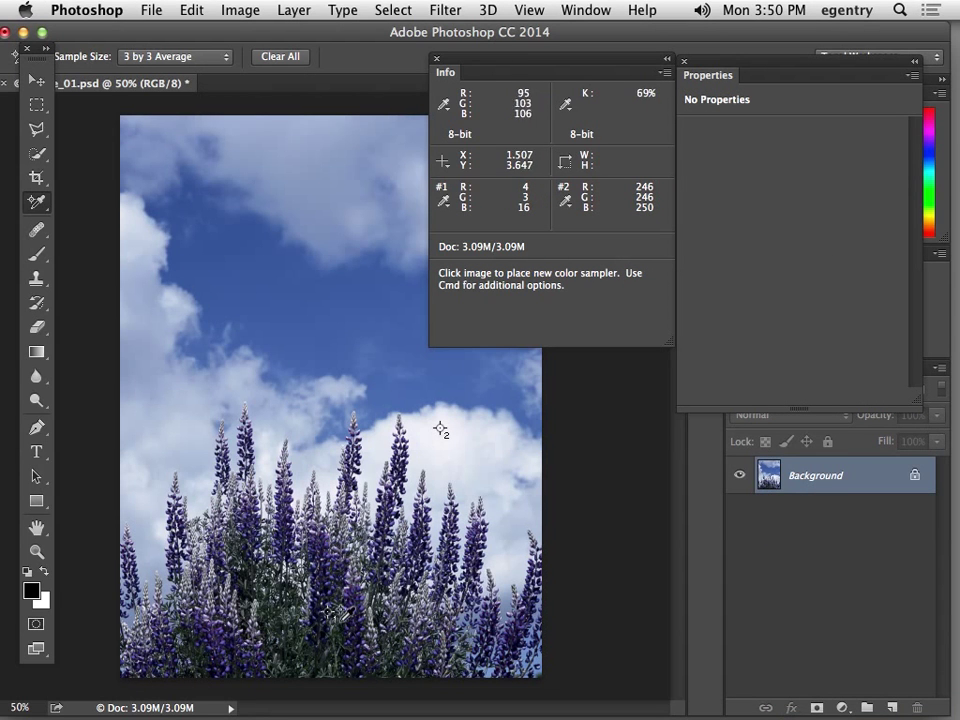
Add a Curves adjustment layer named 'blck pt whtp' and place its Properties panel beside the image
click(684, 62)
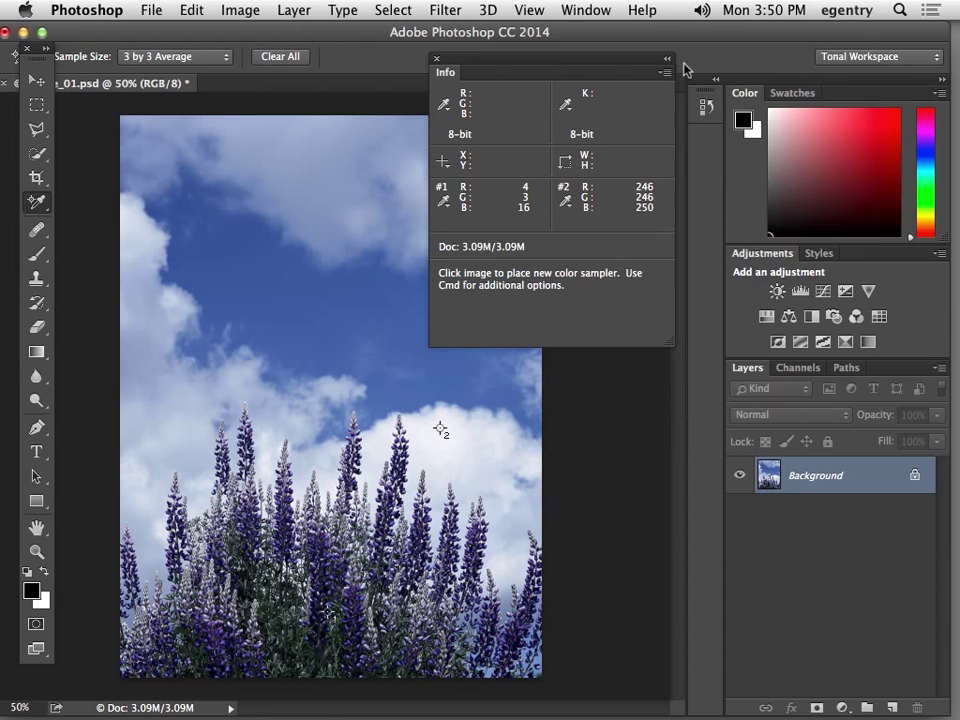
alt+click(823, 291)
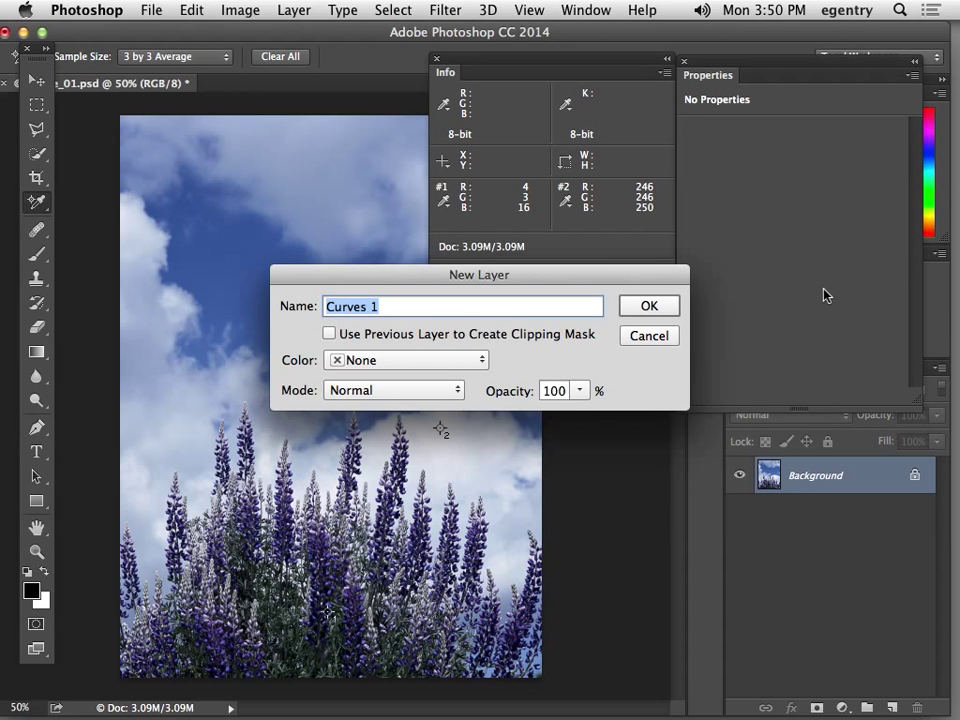
drag(727, 68, 765, 384)
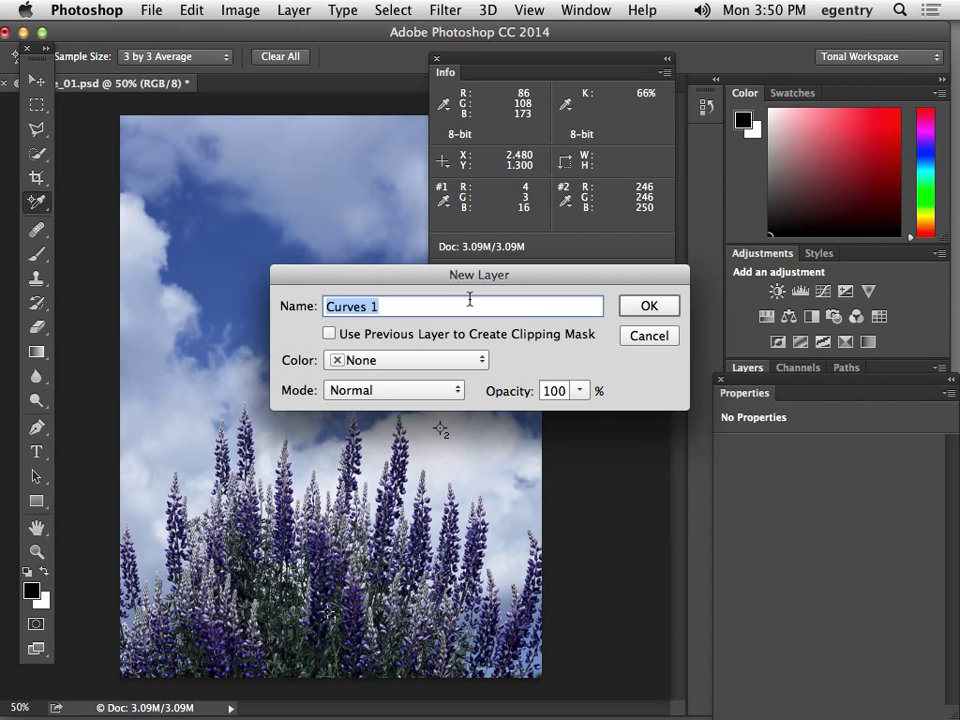
text(blck pt whtp)
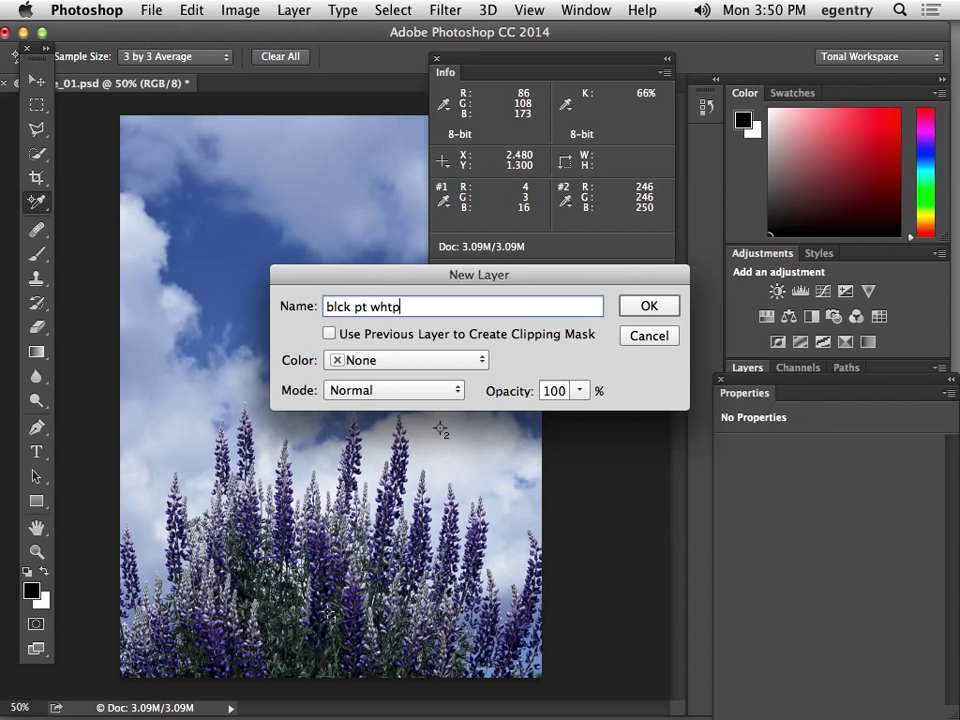
key(Return)
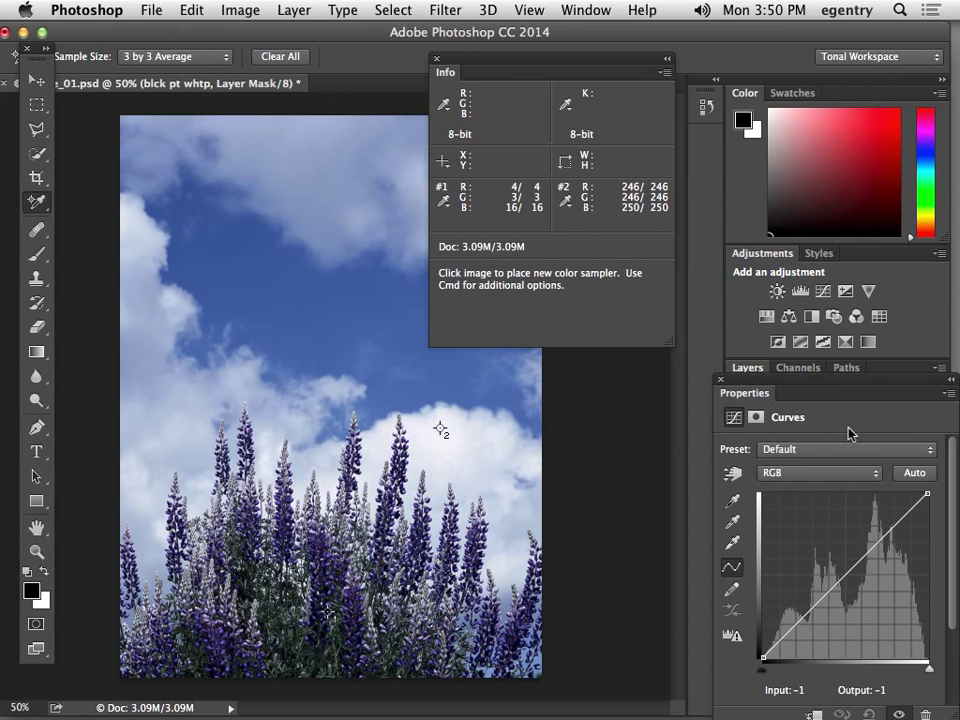
drag(751, 380, 586, 367)
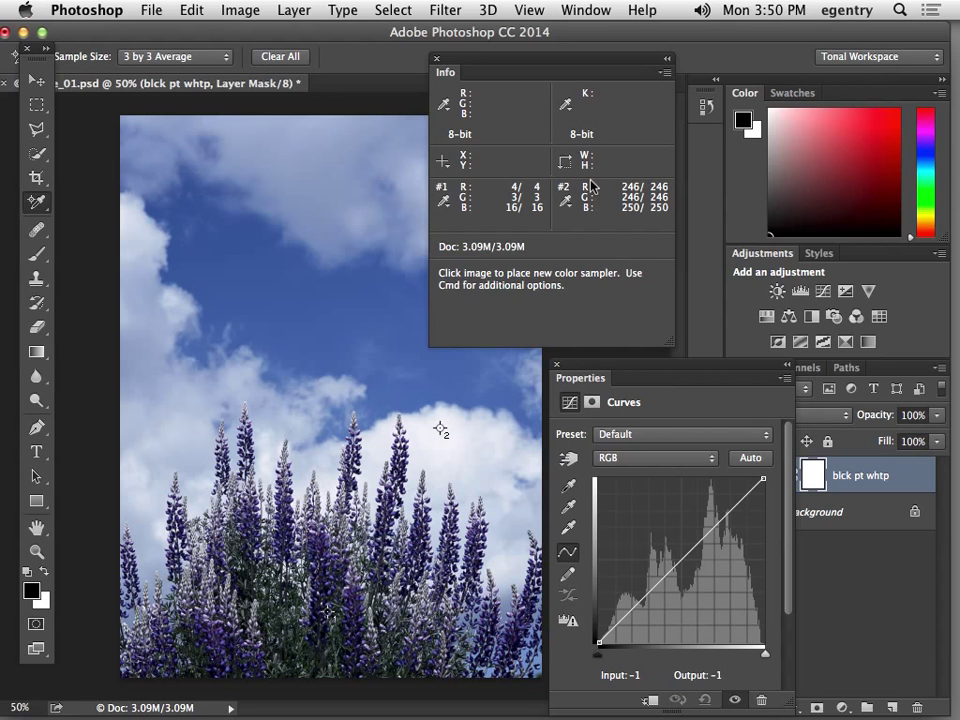
Inspect the Curves shadow and midtone target colours, closing both dialogs unchanged
double_click(567, 487)
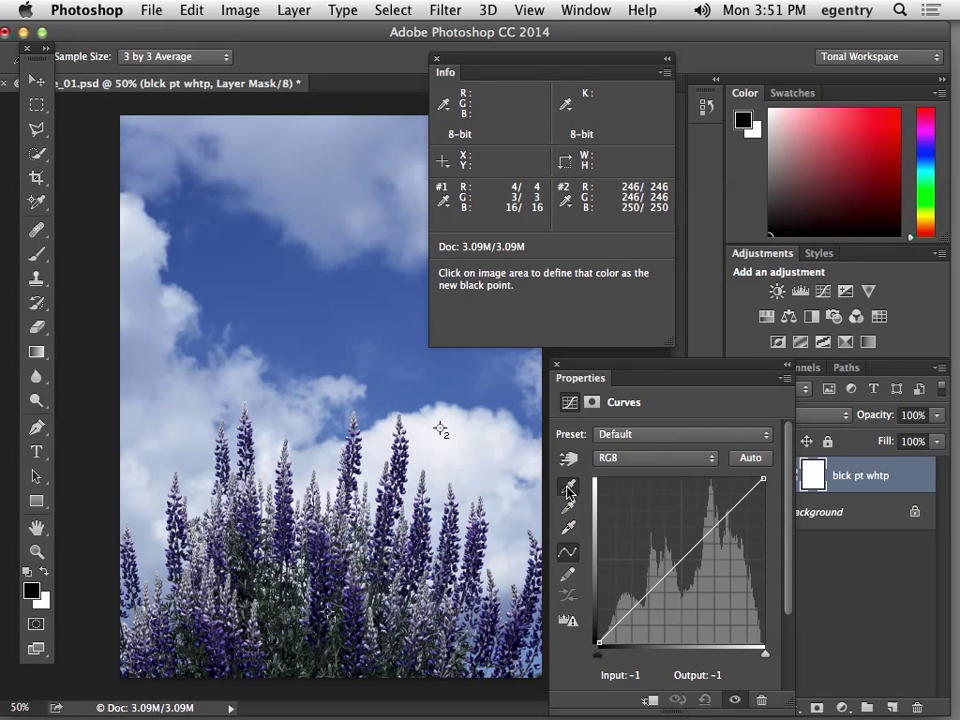
drag(624, 162, 403, 64)
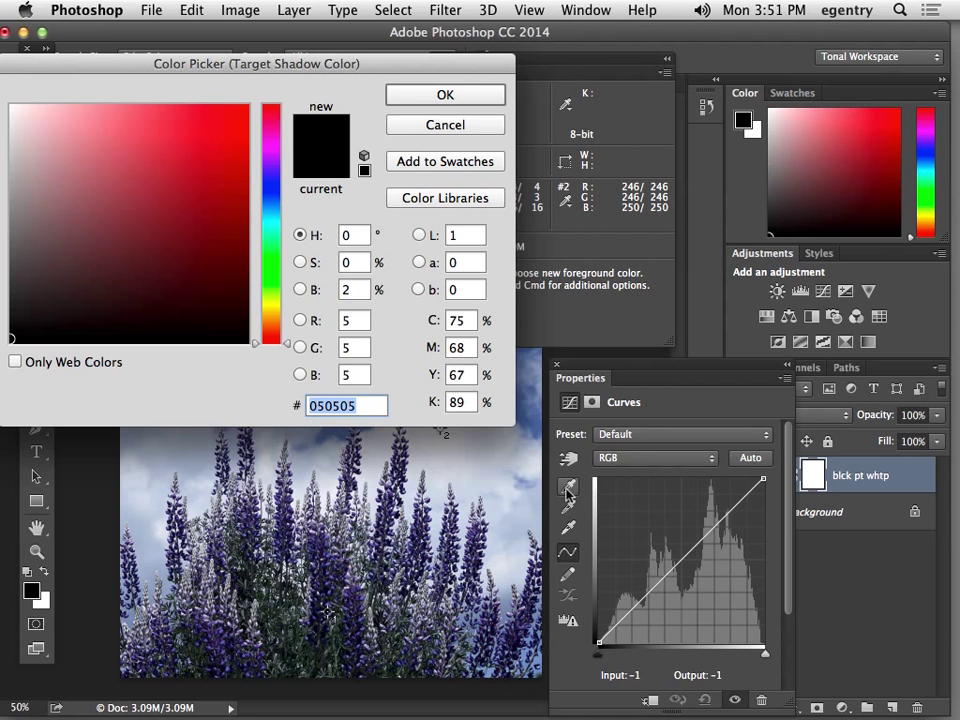
drag(247, 64, 305, 66)
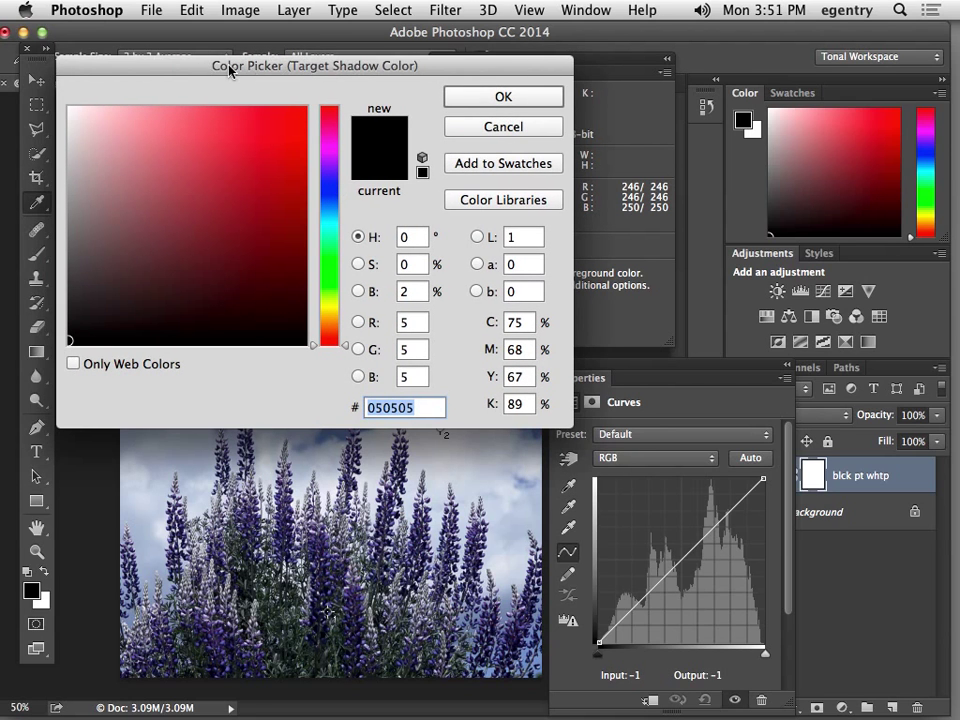
click(463, 123)
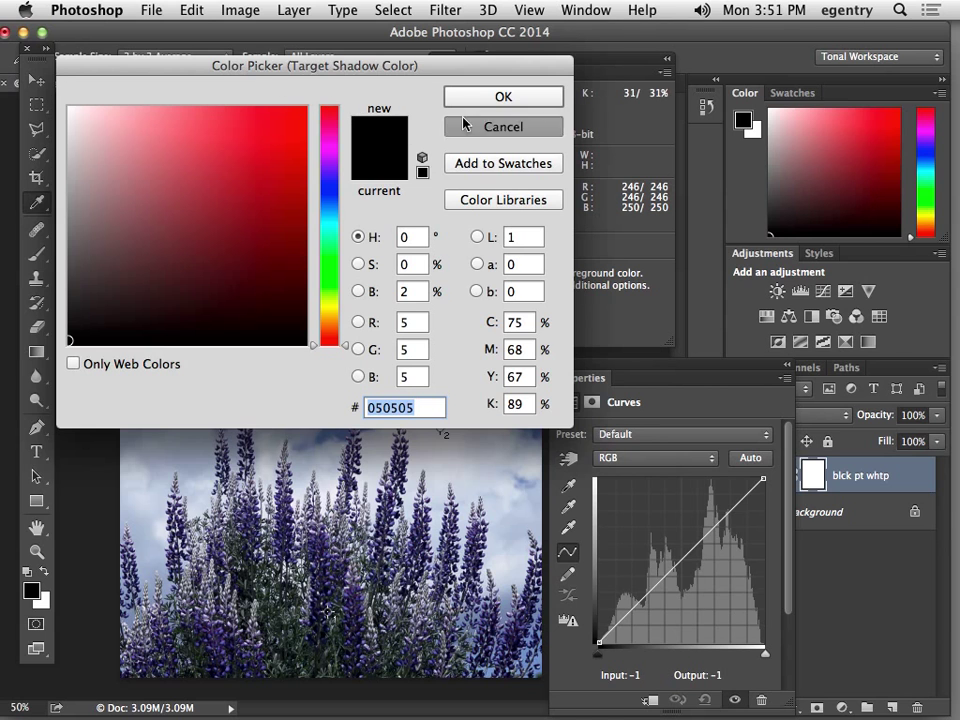
double_click(568, 507)
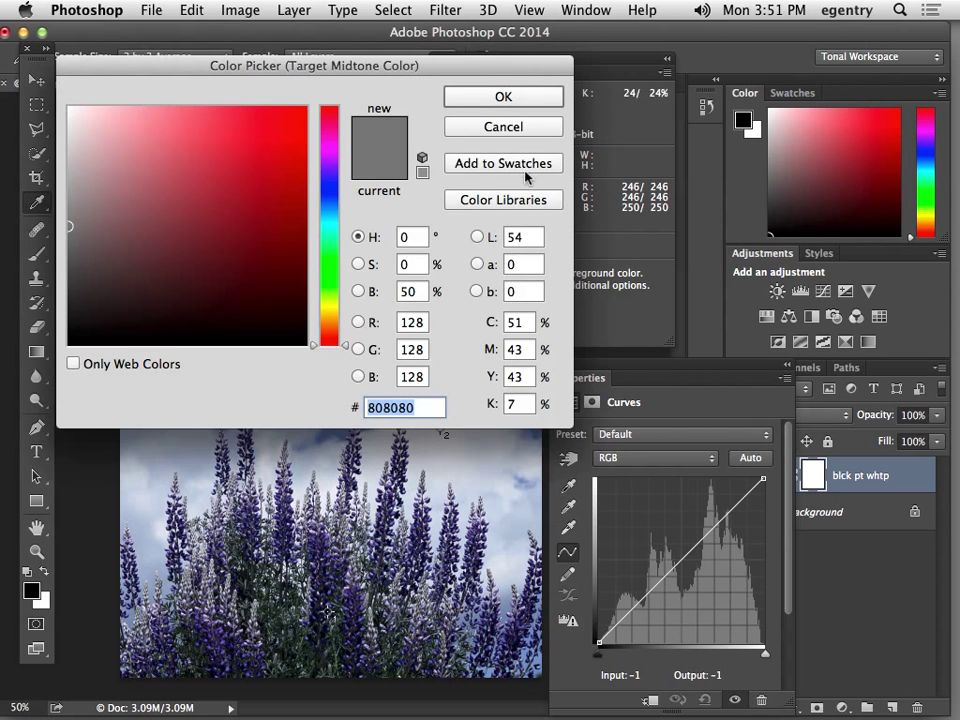
click(457, 131)
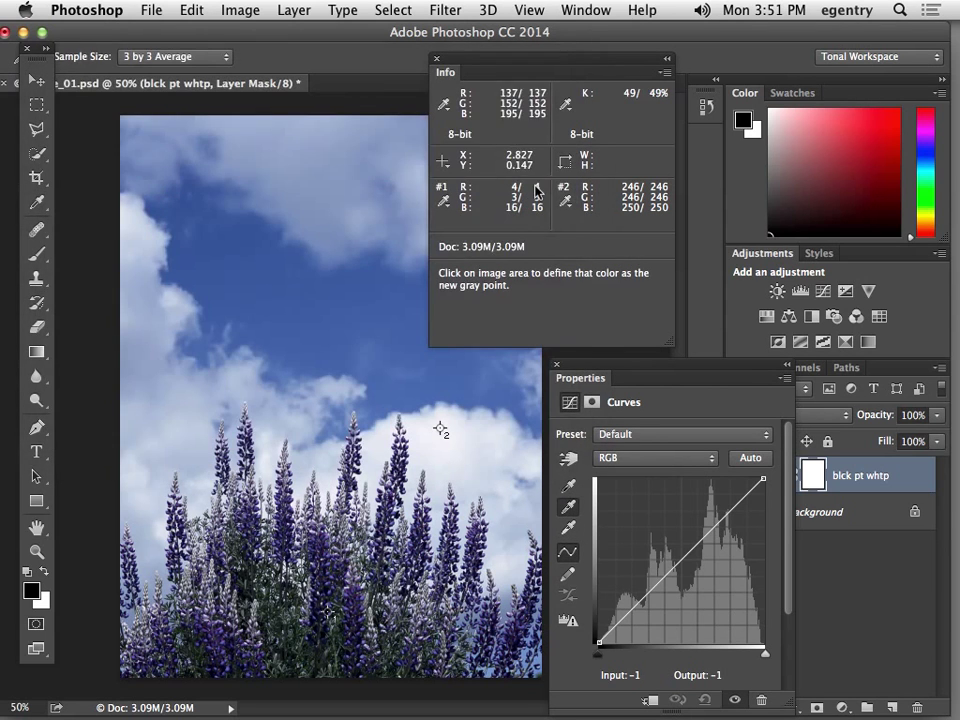
Set the shadow target colour to R5 (050505) and save the target colours as defaults
click(570, 486)
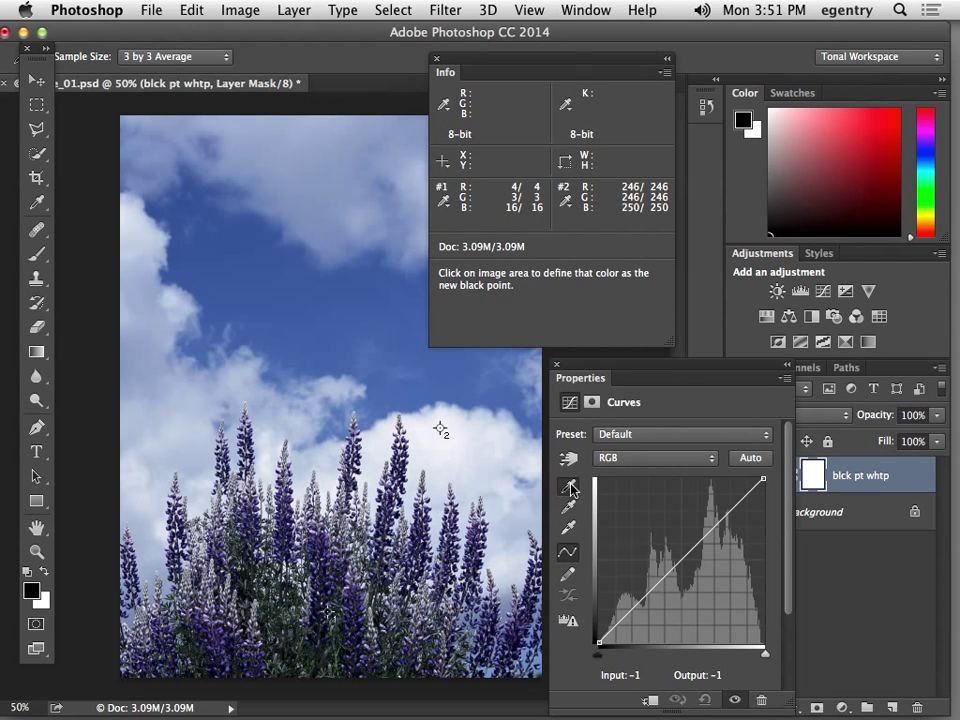
double_click(570, 486)
click(414, 322)
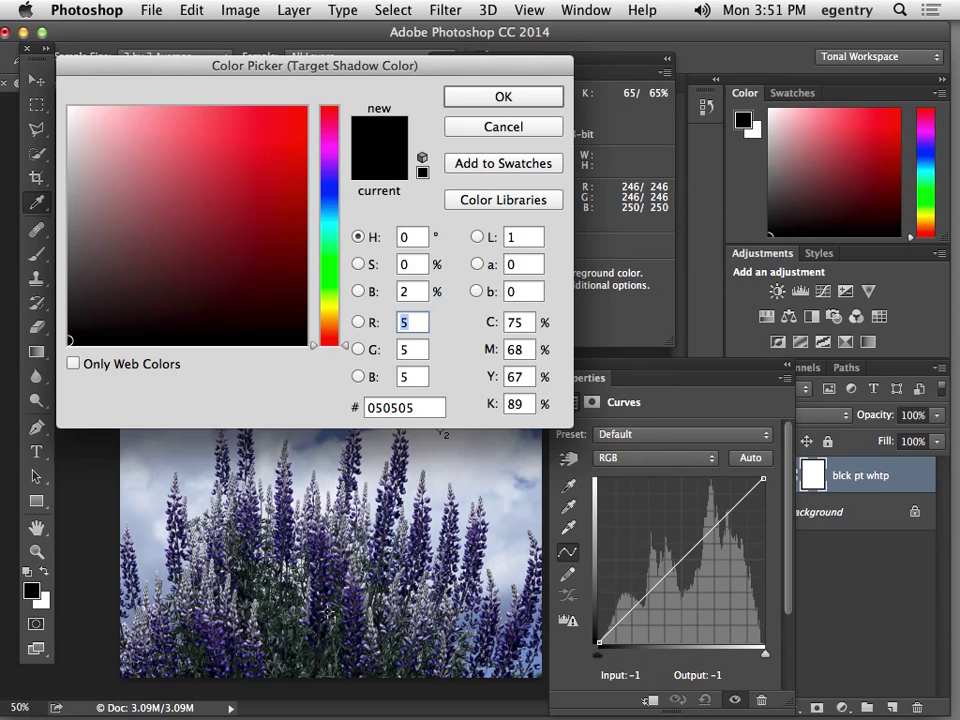
text(8)
double_click(420, 321)
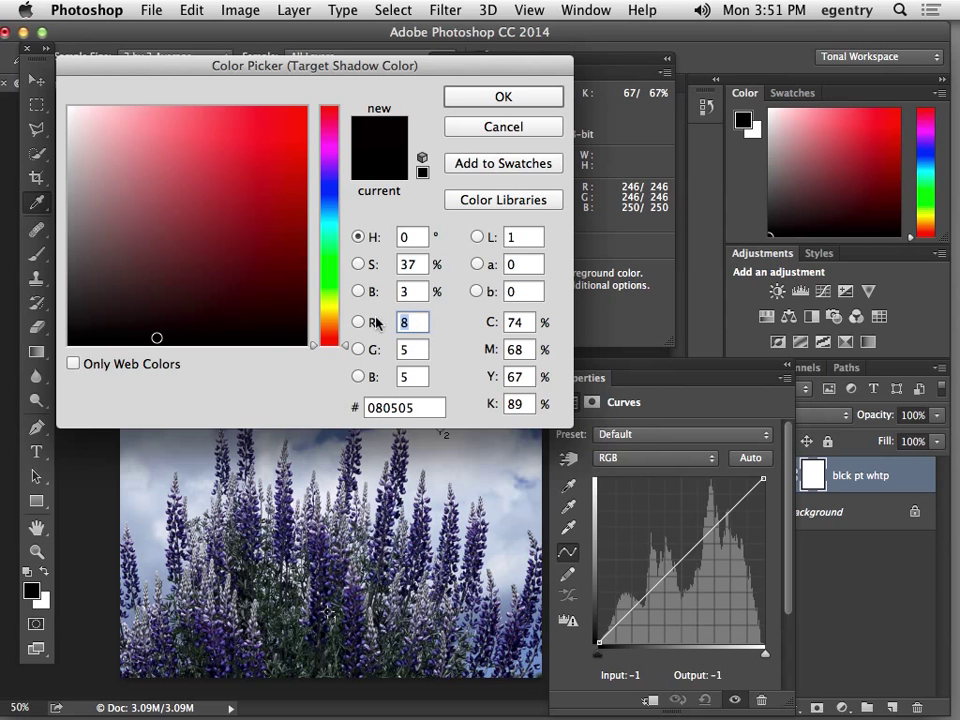
text(10)
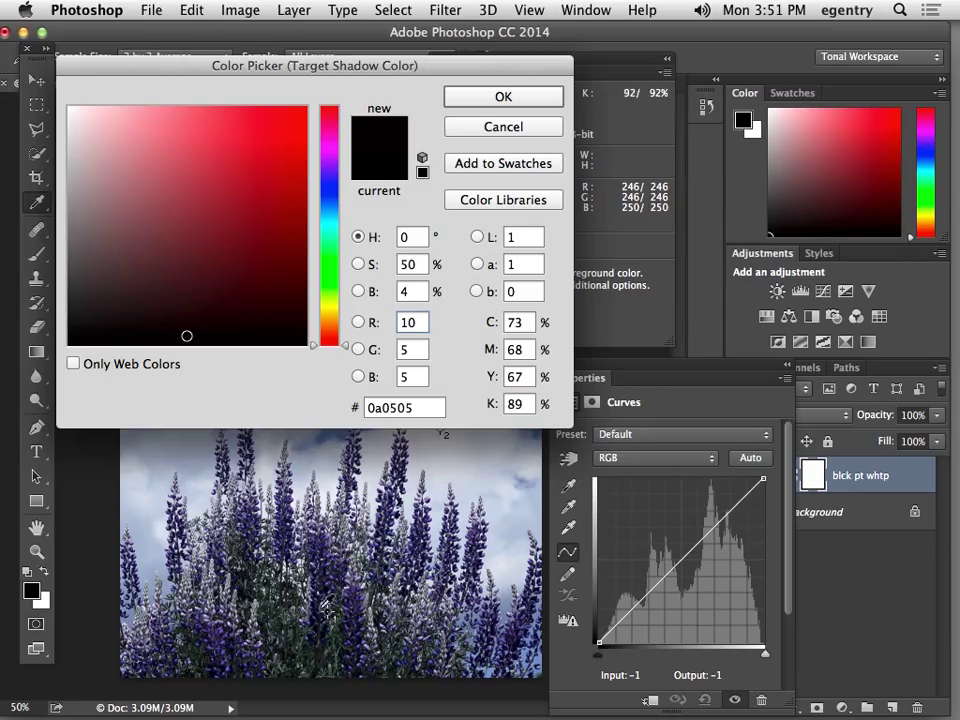
drag(410, 320, 391, 323)
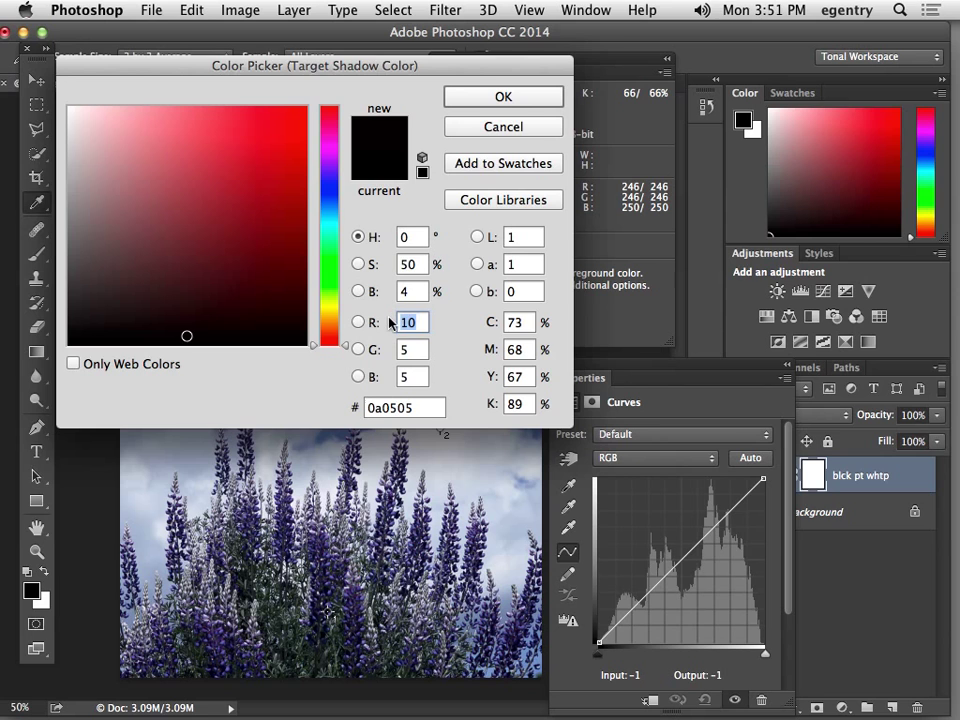
text(5)
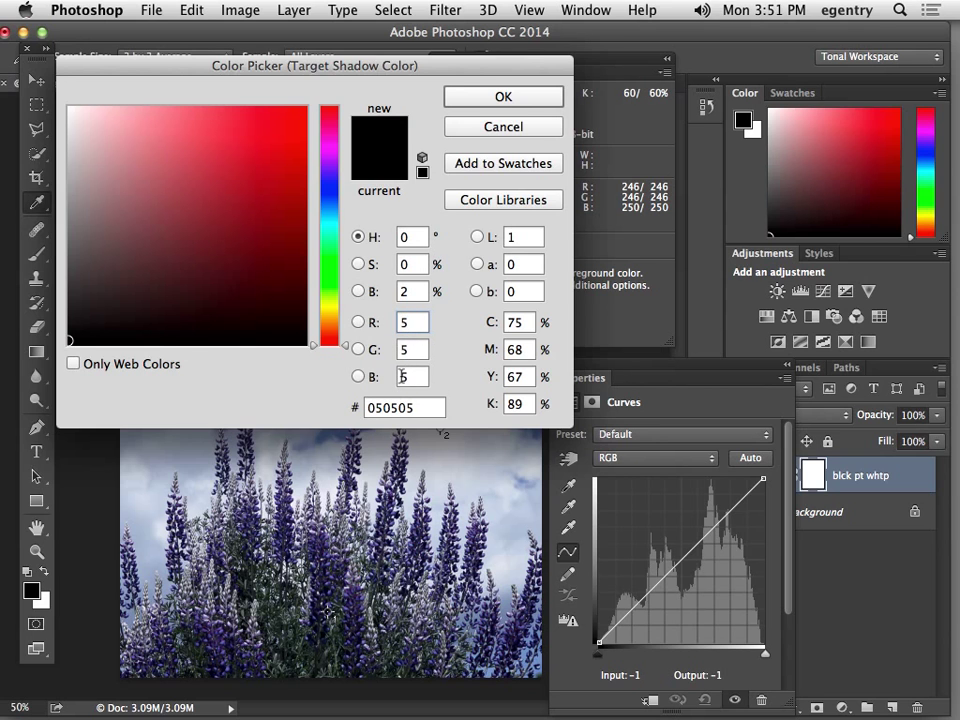
click(499, 96)
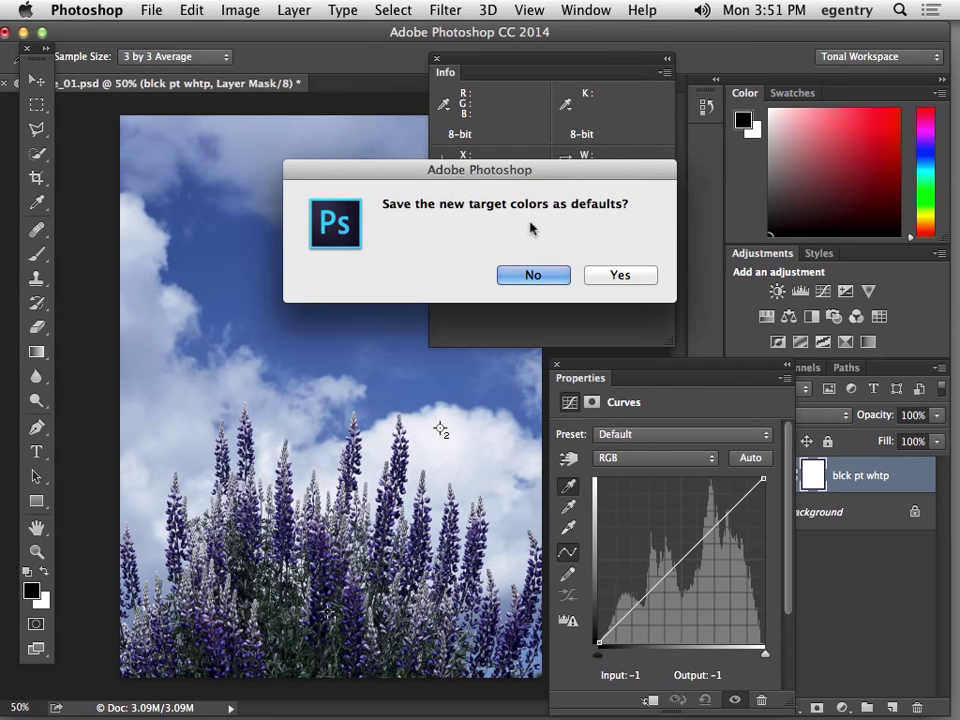
click(640, 276)
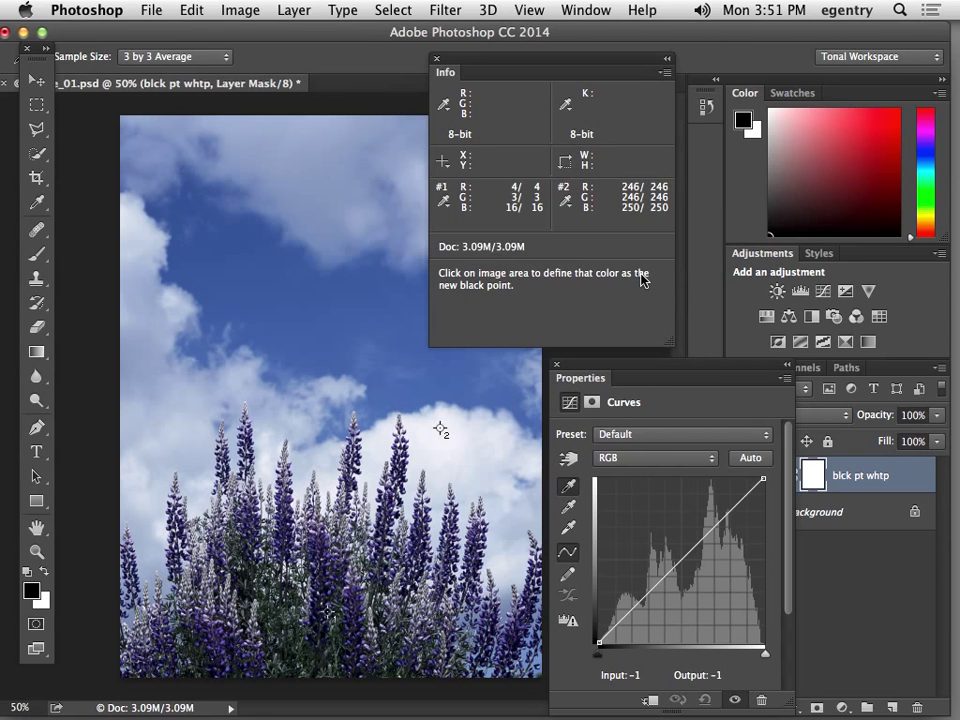
double_click(568, 530)
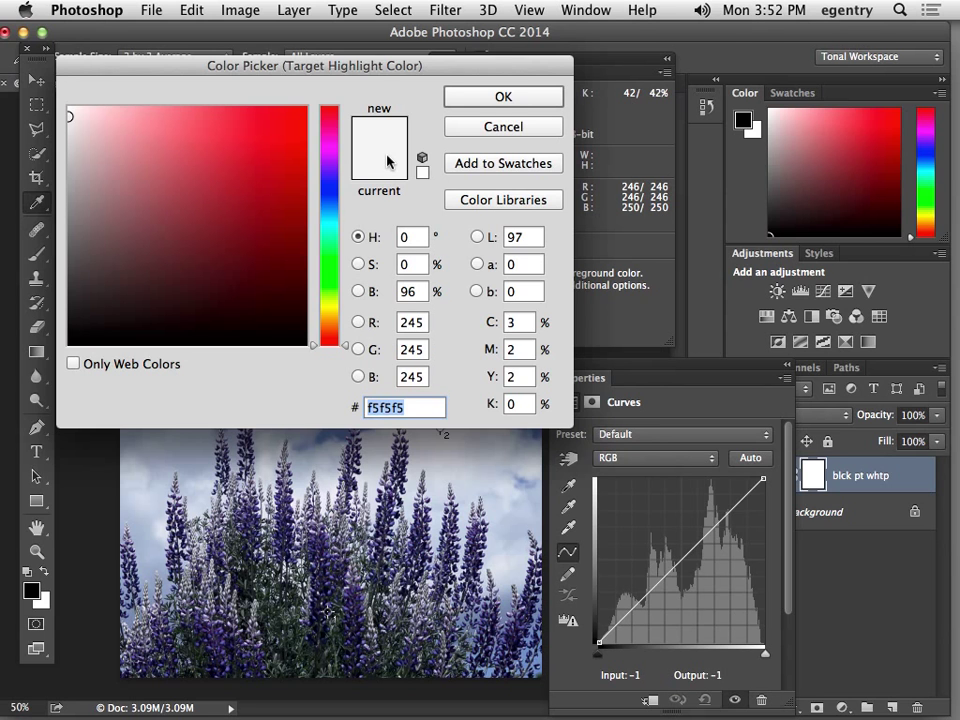
click(503, 127)
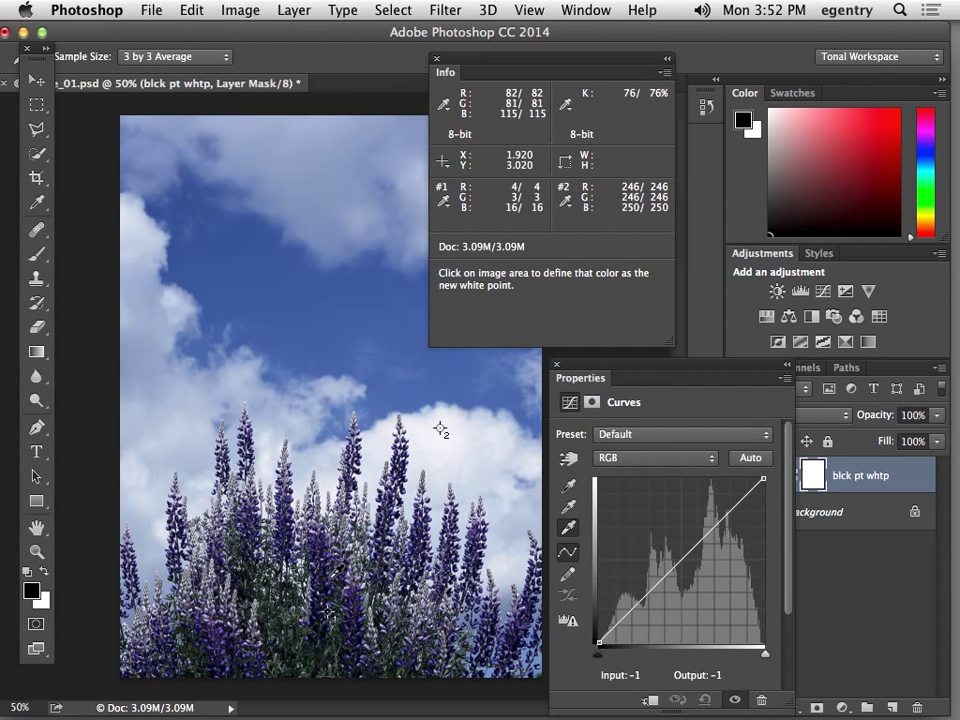
Zoom the view to 300% on the lupine blossoms and select the white-point eyedropper
key(super+space)
drag(320, 632, 321, 568)
key(super+space)
key(super+alt+space)
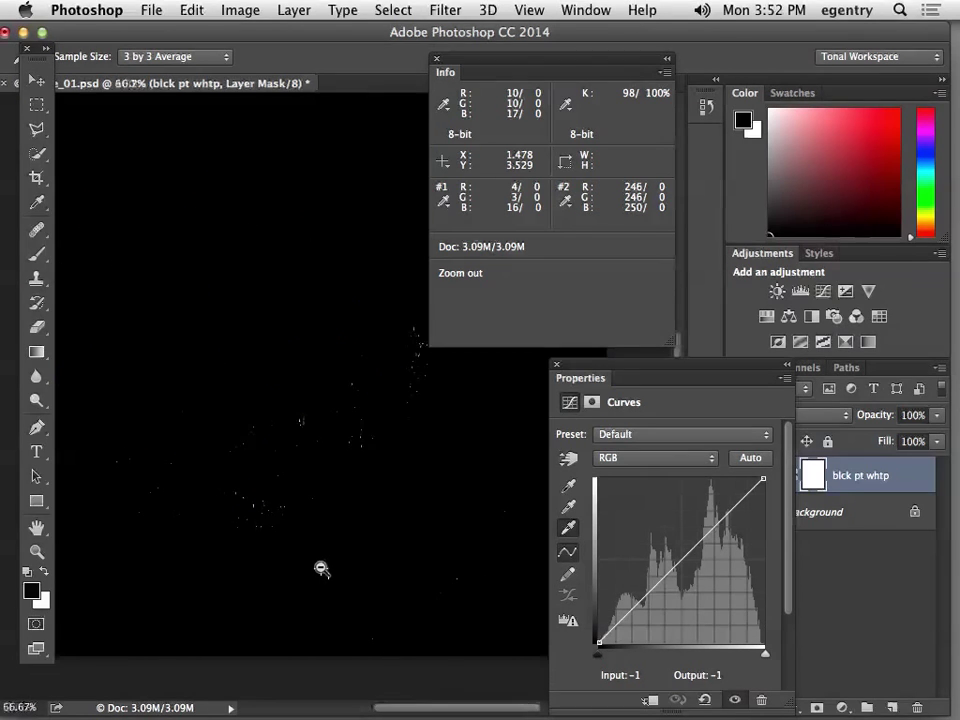
key(alt)
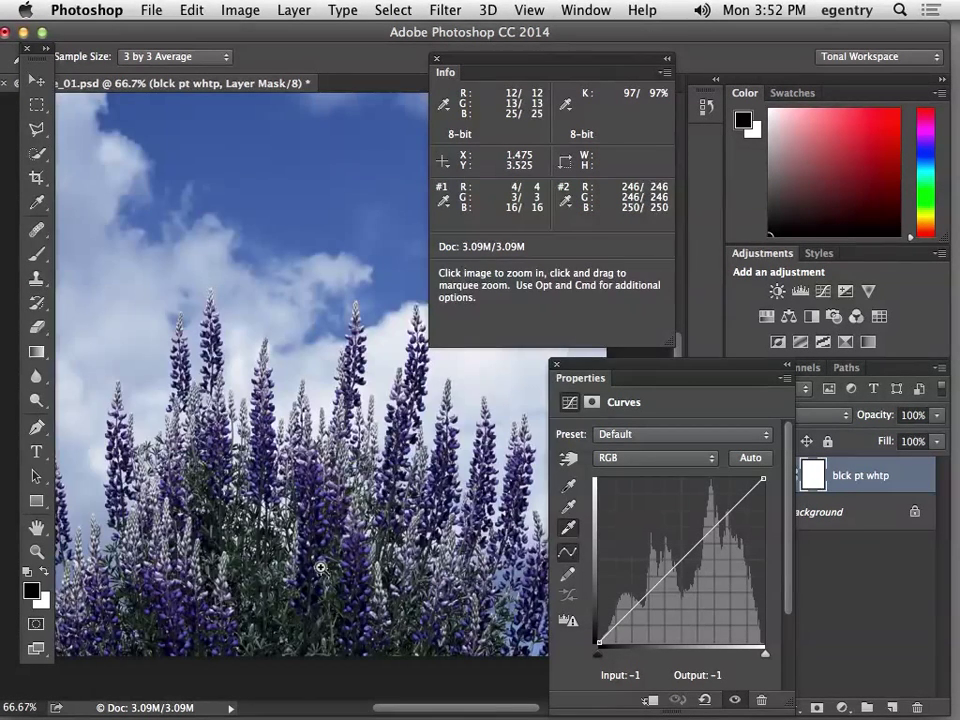
key(alt)
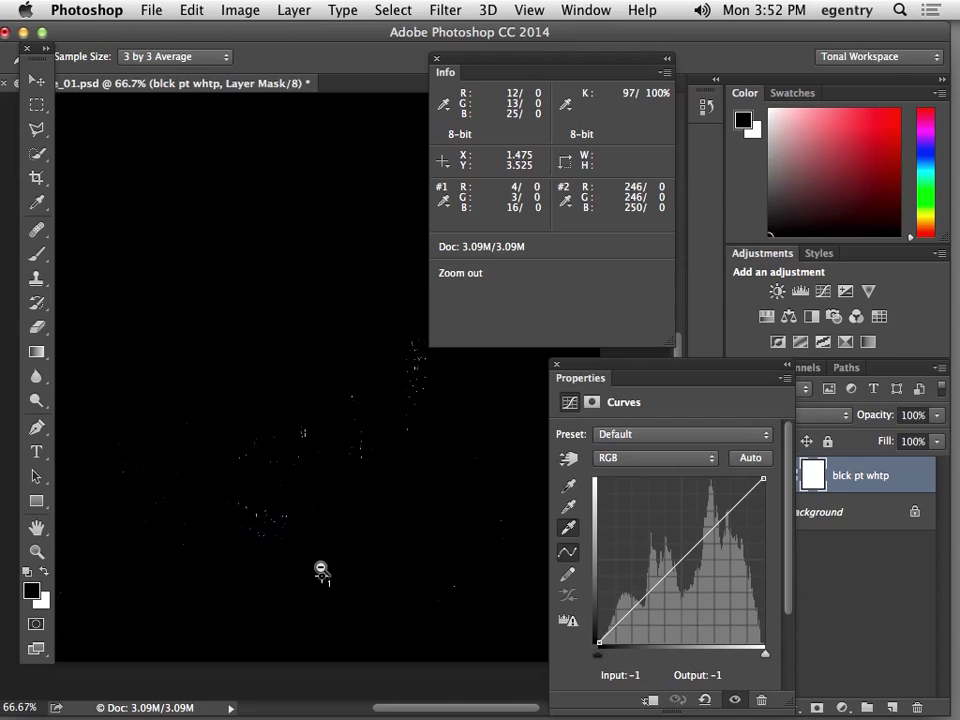
alt+click(321, 568)
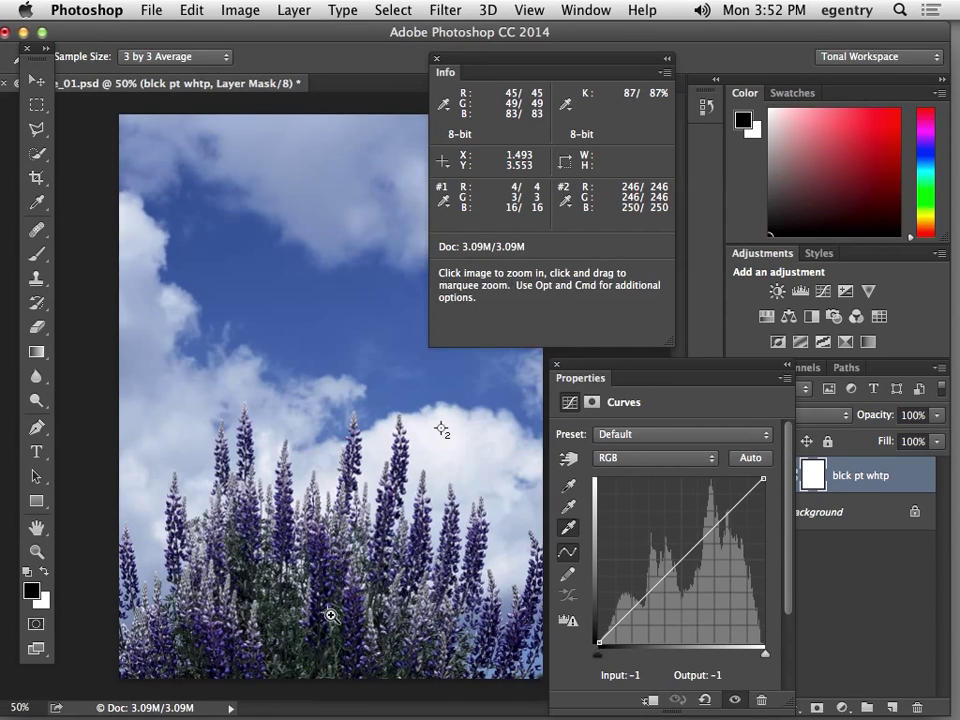
click(331, 614)
click(326, 609)
click(320, 602)
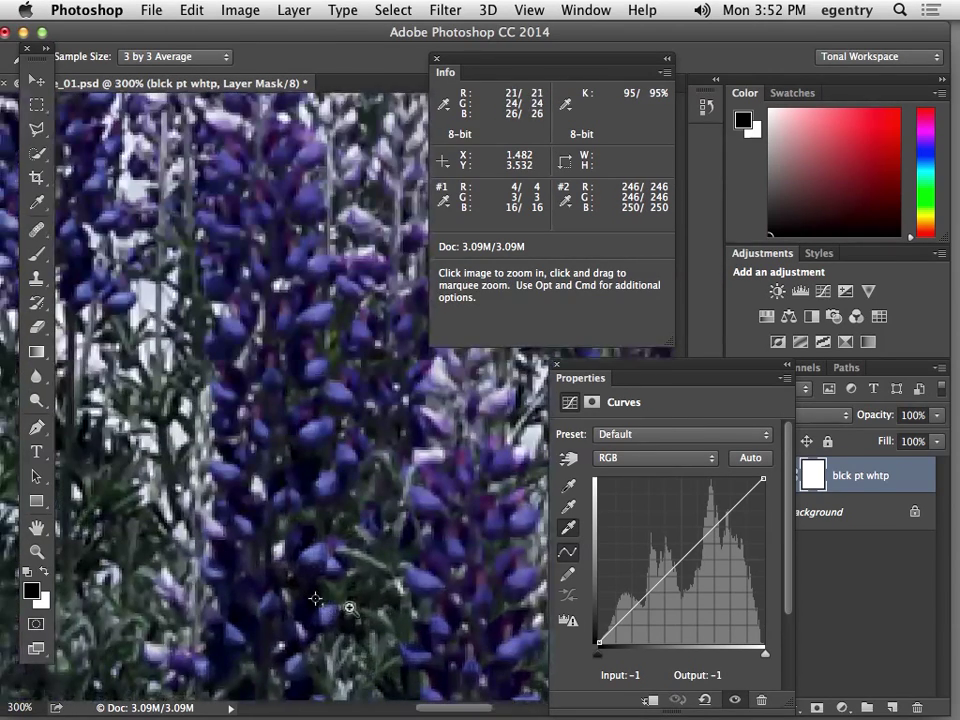
click(571, 528)
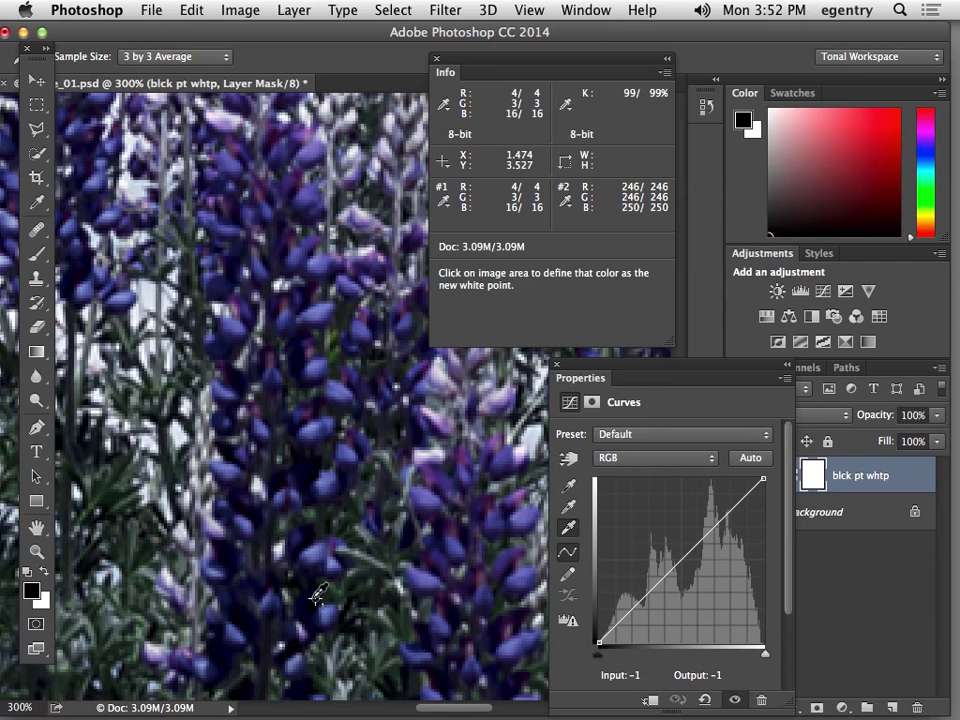
Undo a washed-out white-point sample, then set the black point from a dark shadow among the lupines
click(314, 601)
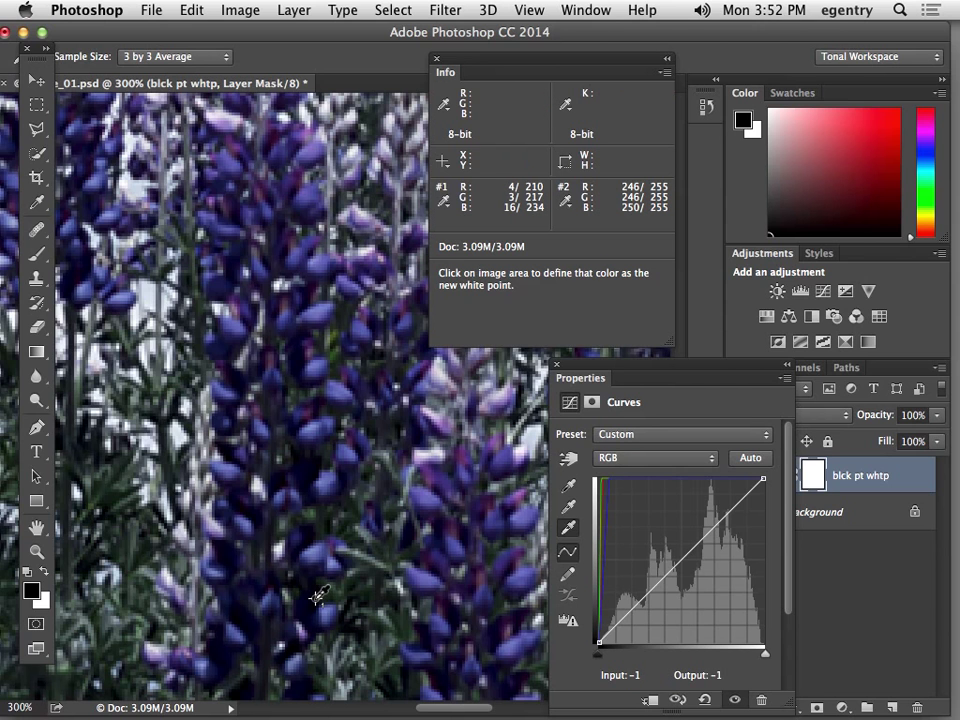
key(super+z)
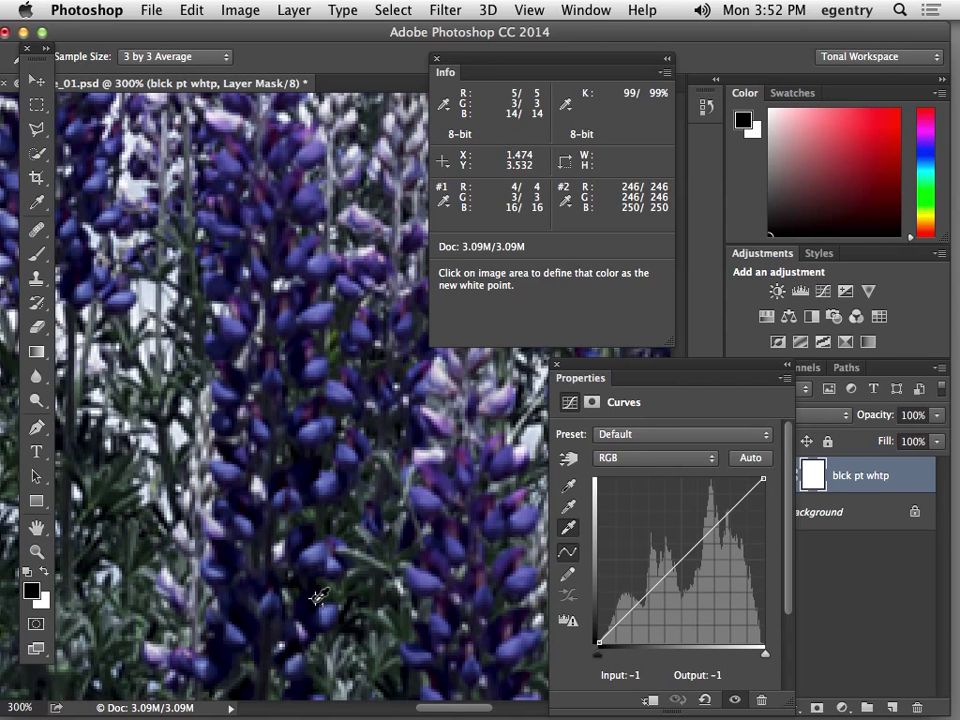
click(570, 487)
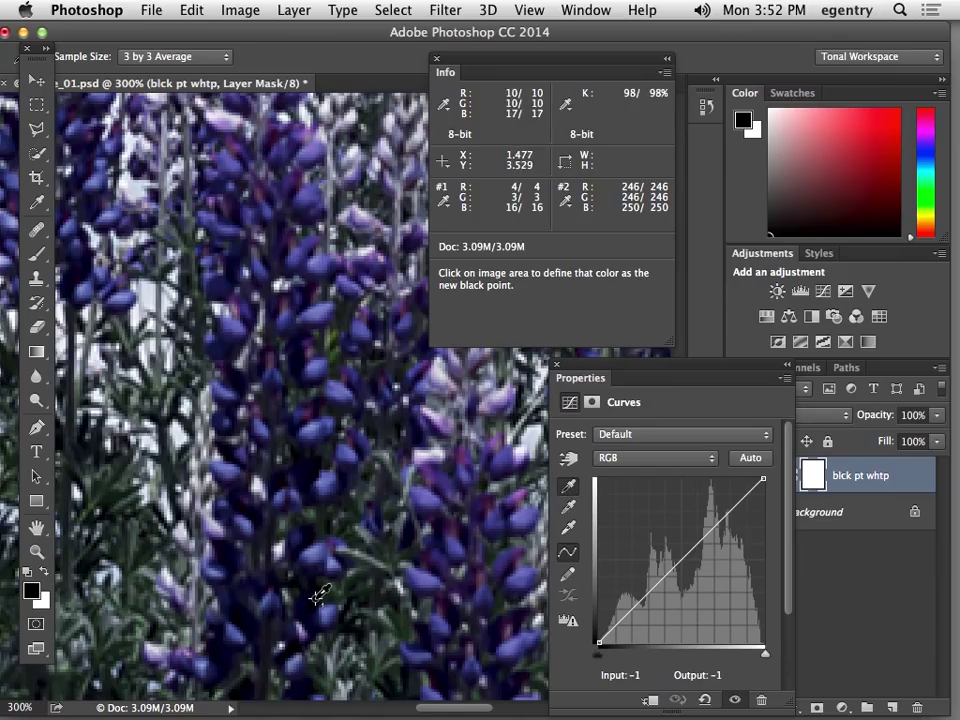
click(318, 595)
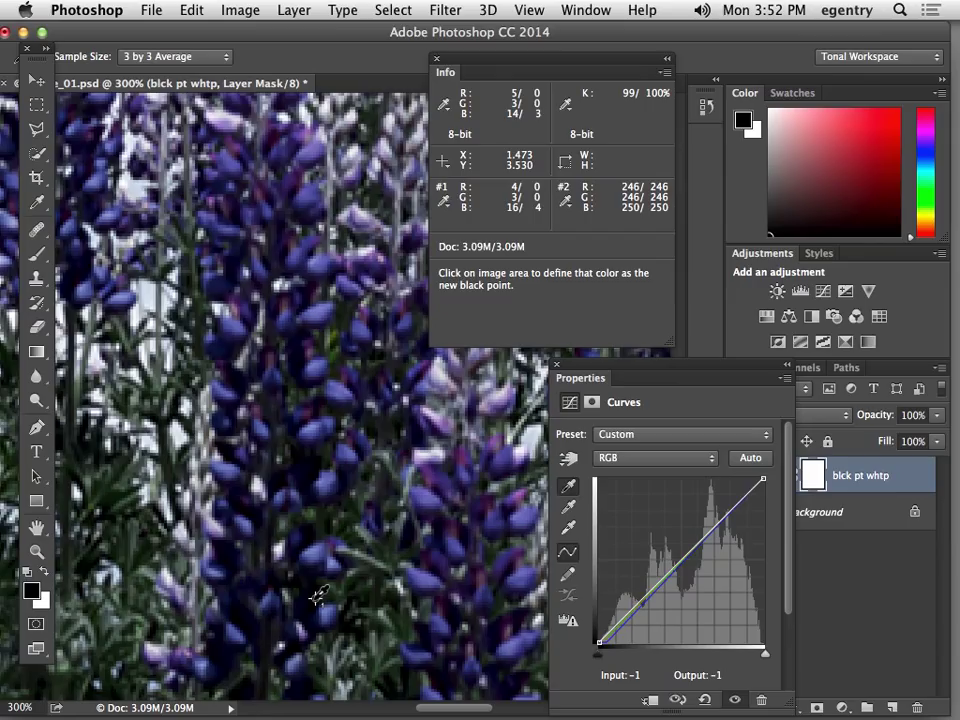
click(317, 598)
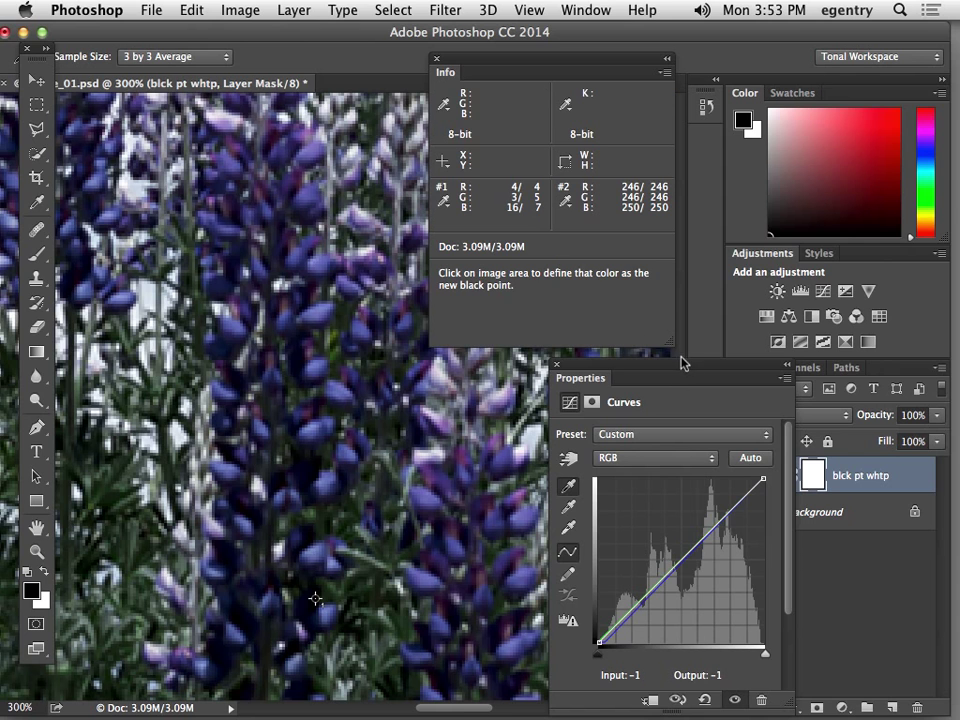
Move the Curves panel off the photo and view the Red, Green, then Blue channel curves
drag(681, 362, 803, 44)
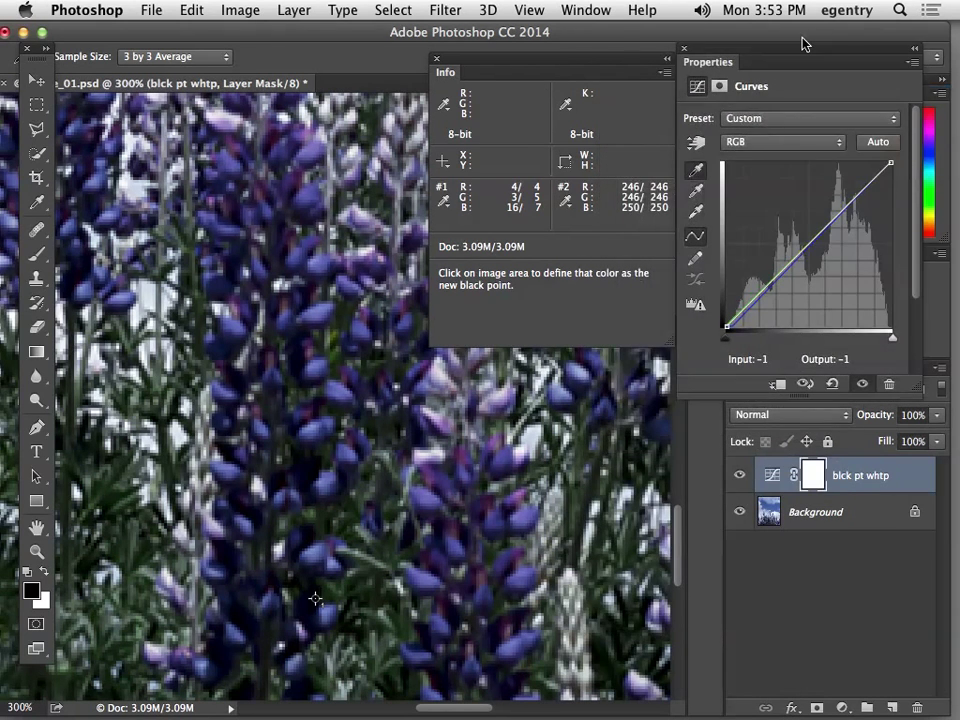
click(765, 143)
click(764, 157)
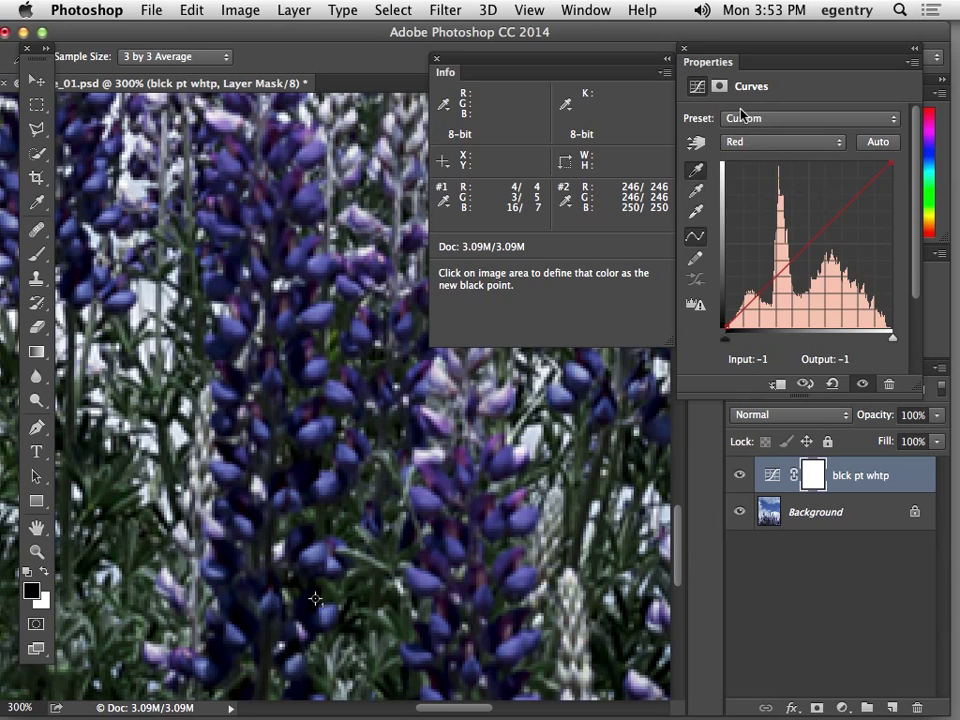
click(758, 142)
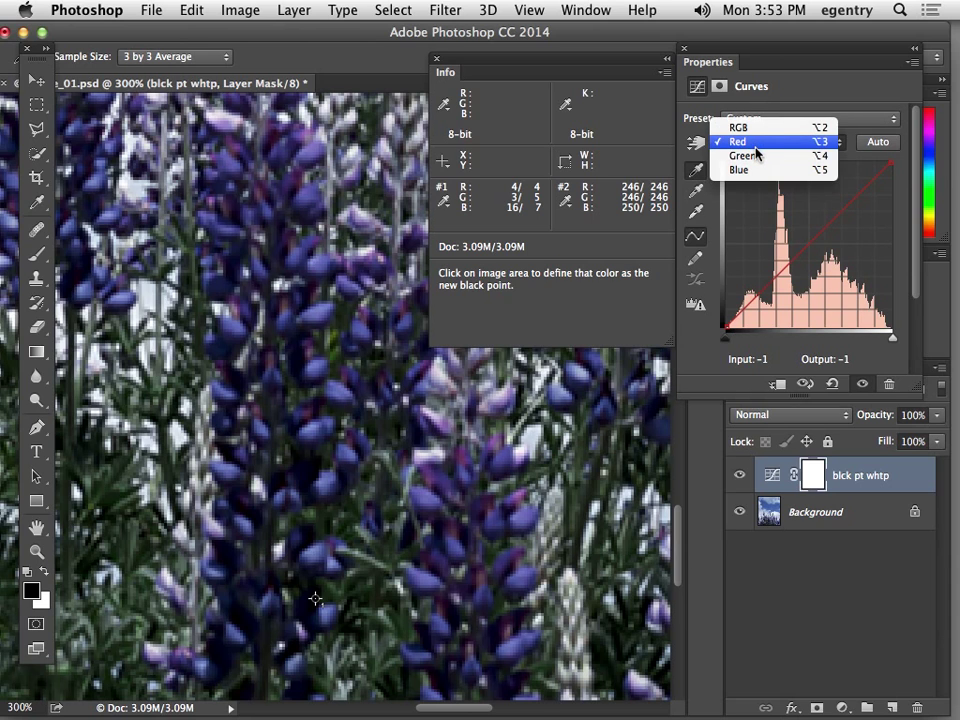
click(758, 155)
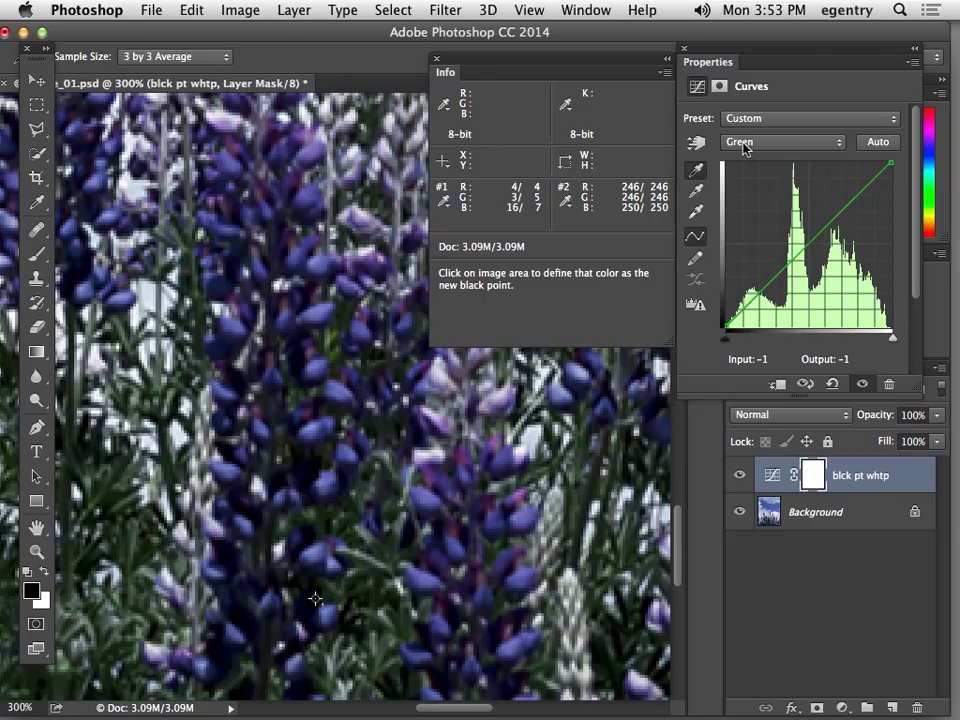
click(750, 146)
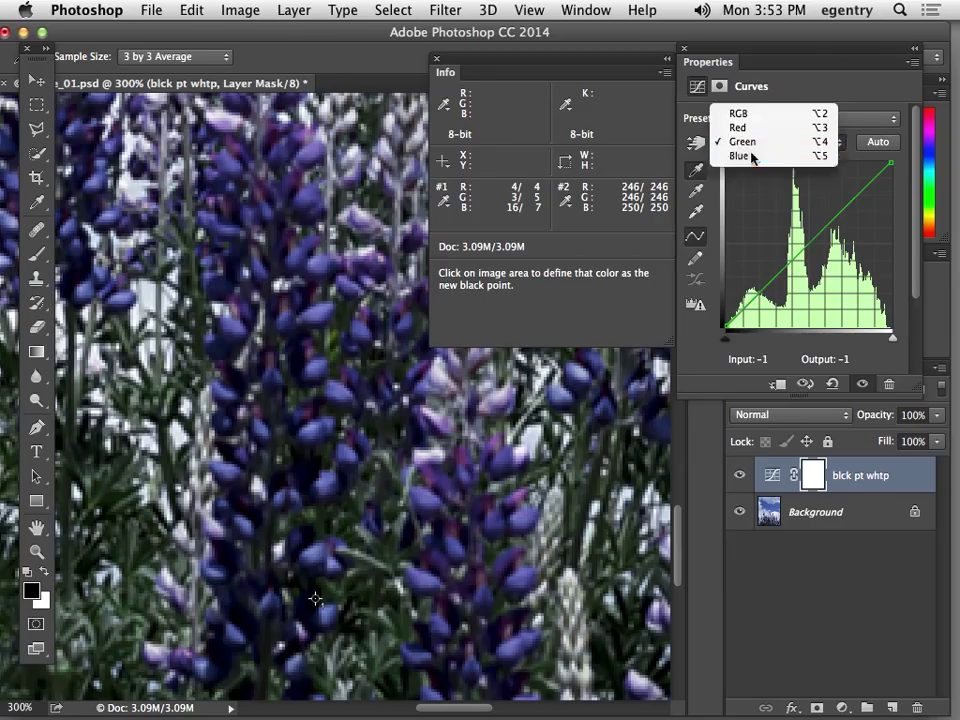
click(750, 156)
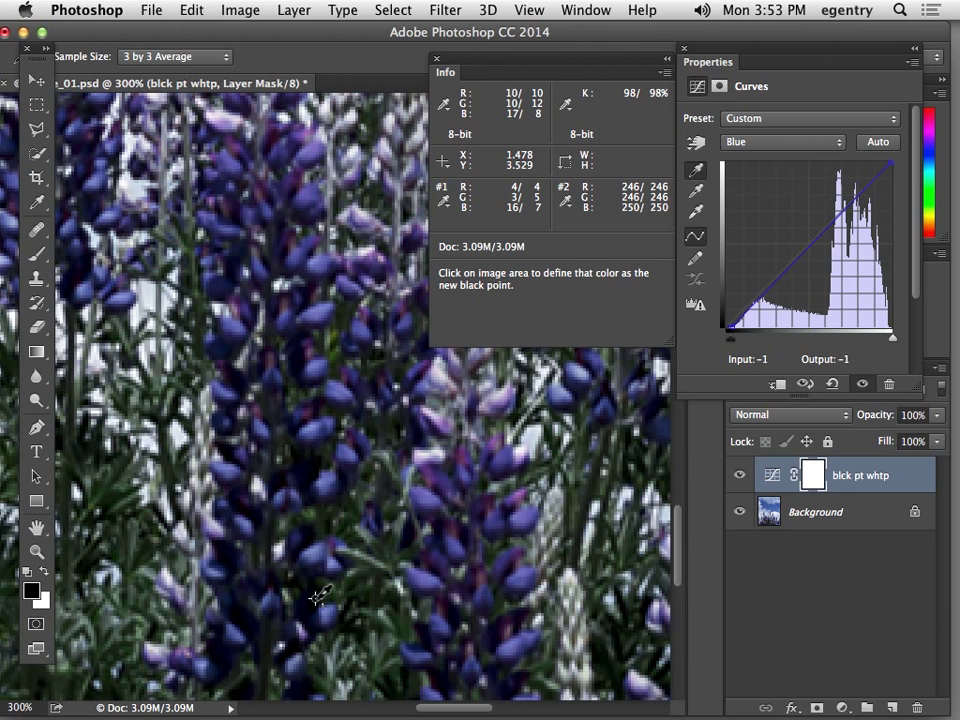
key(super+0)
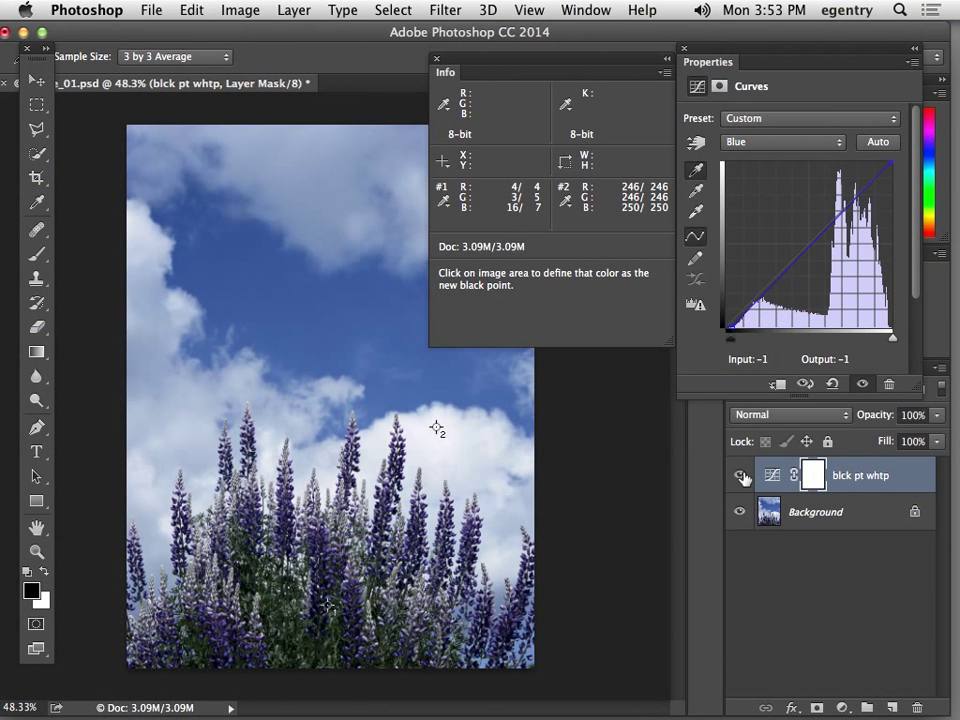
key(super+space)
drag(439, 429, 410, 585)
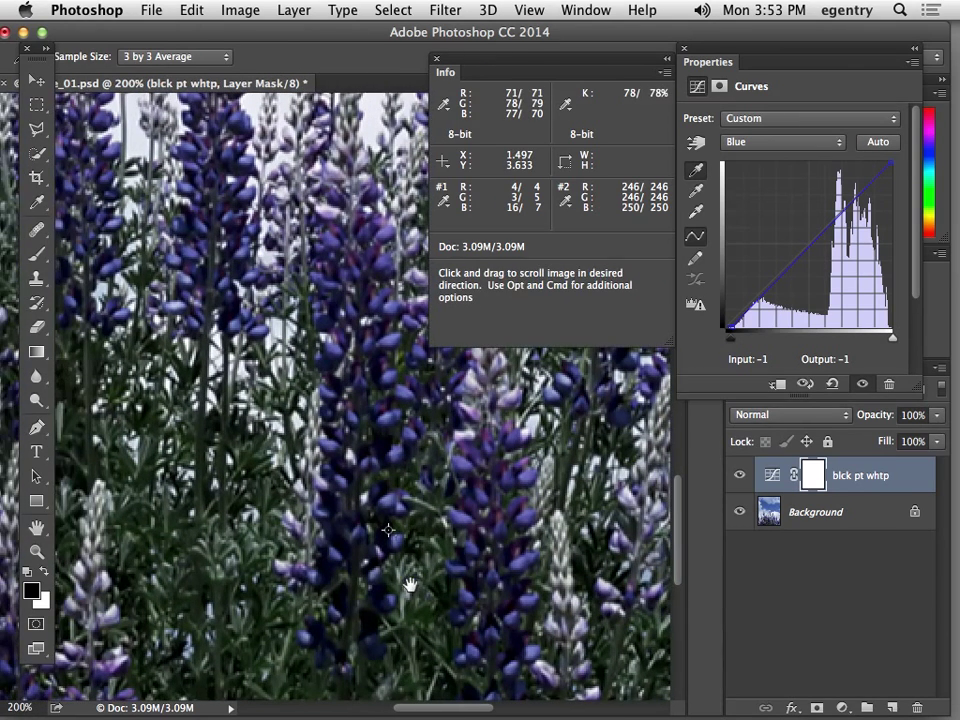
click(737, 476)
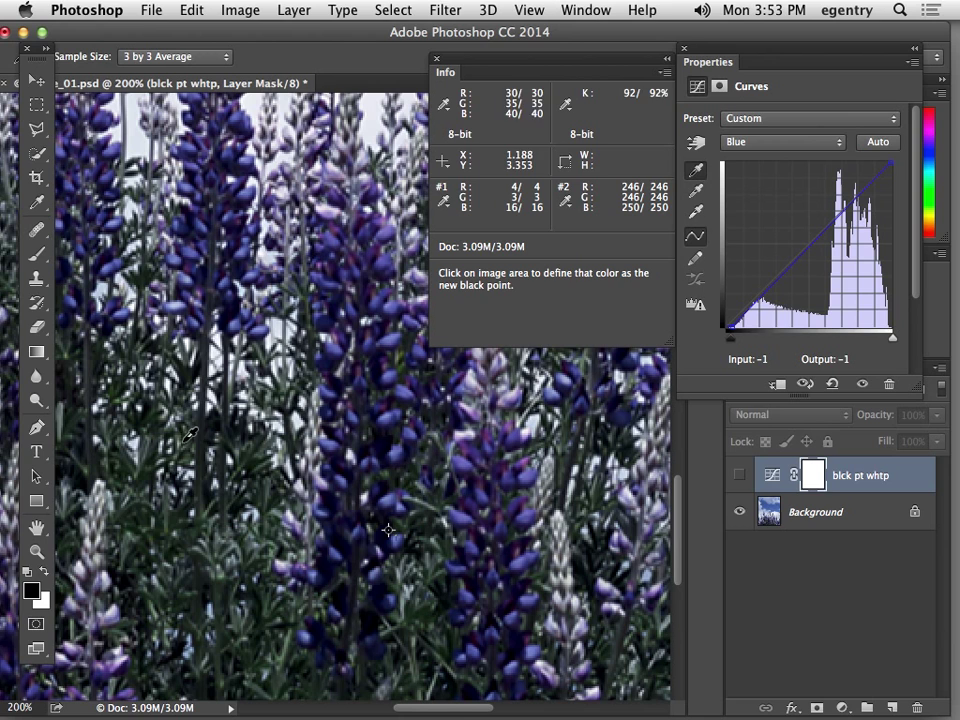
click(740, 477)
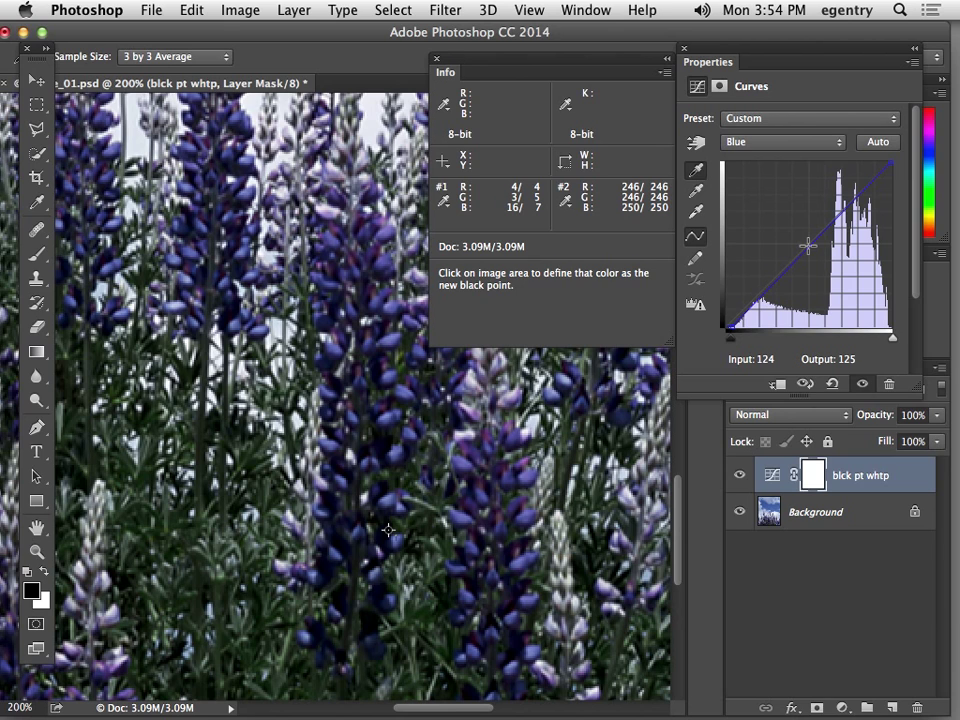
drag(808, 245, 713, 357)
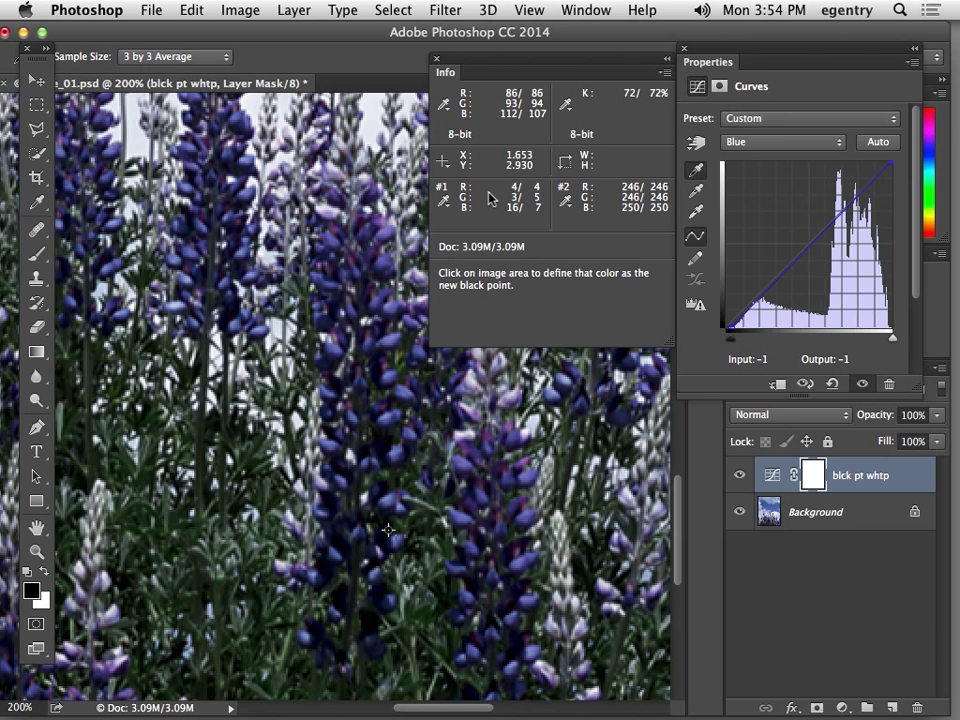
click(740, 476)
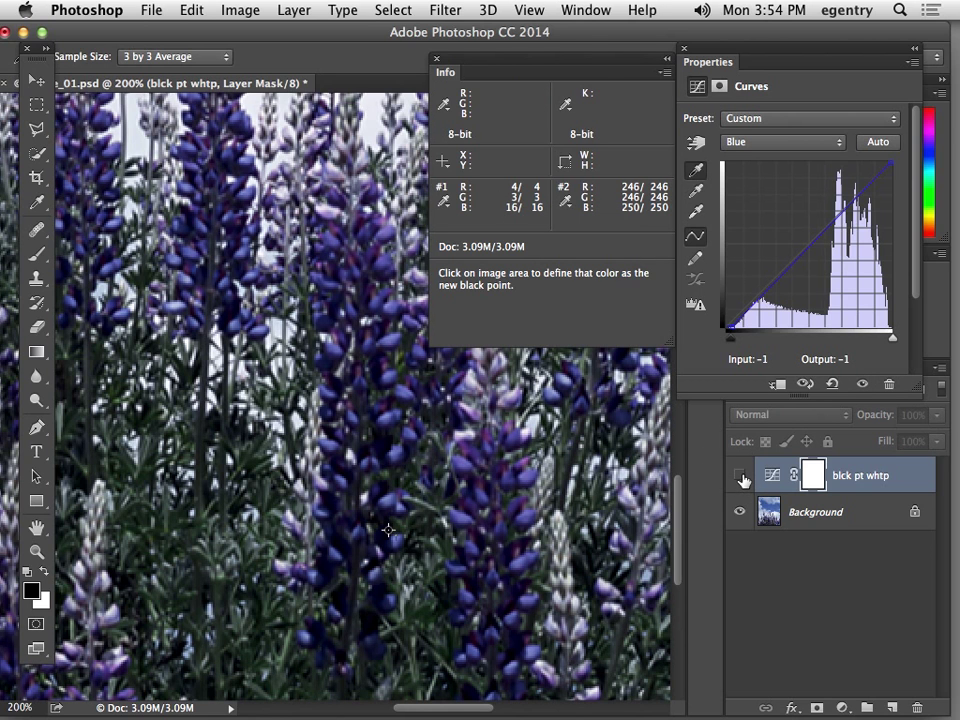
click(740, 476)
Pan up to the sky and set the Curves white point on the bright cloud
drag(499, 492, 281, 533)
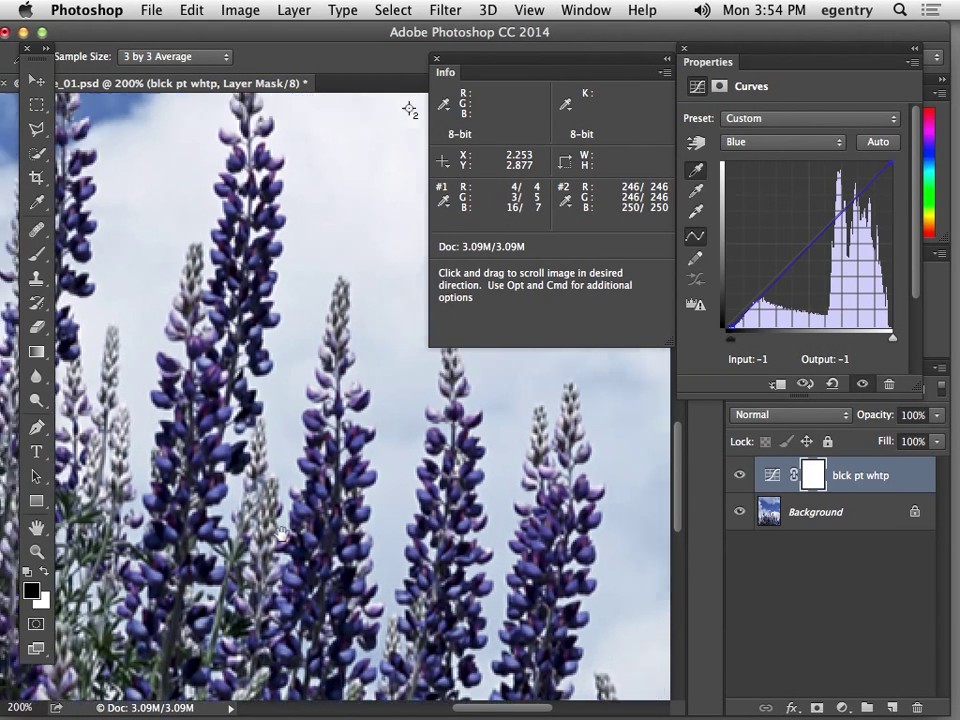
drag(410, 110, 306, 443)
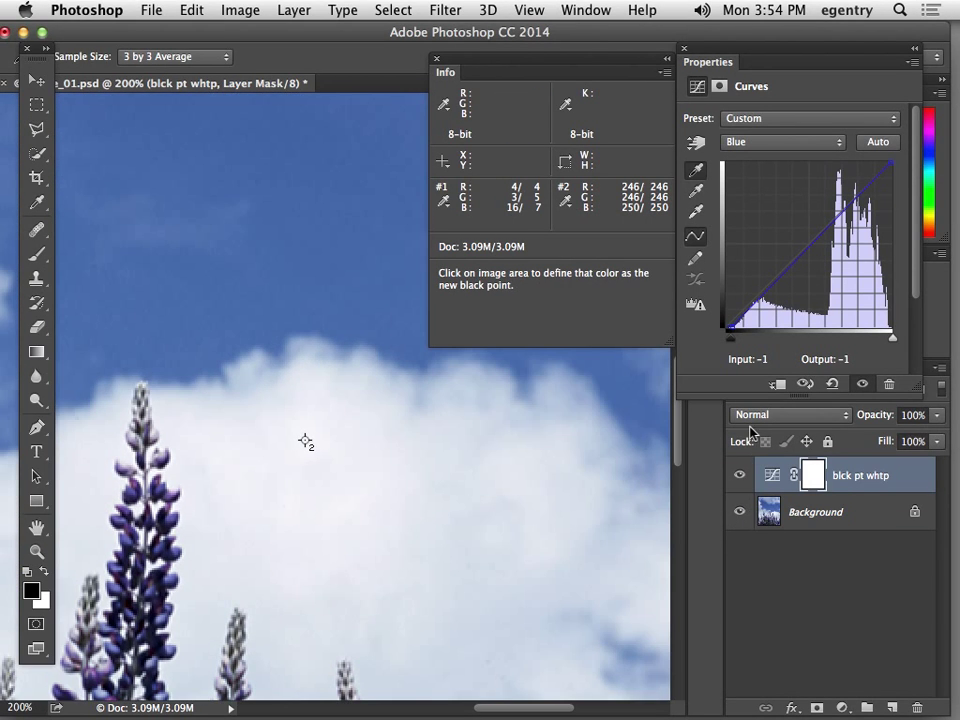
click(694, 211)
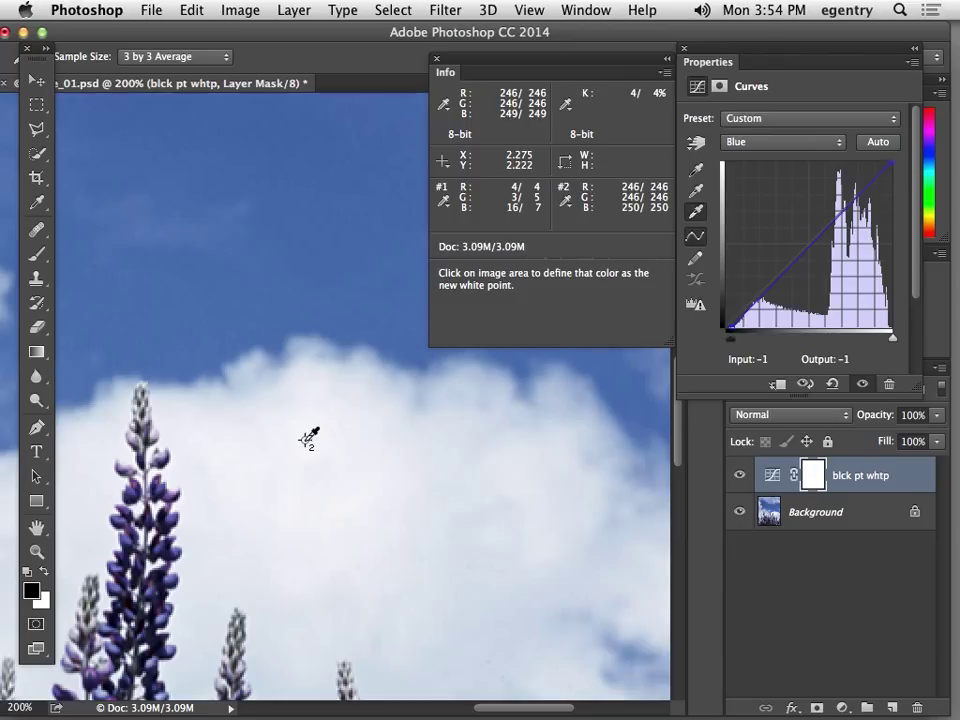
click(303, 442)
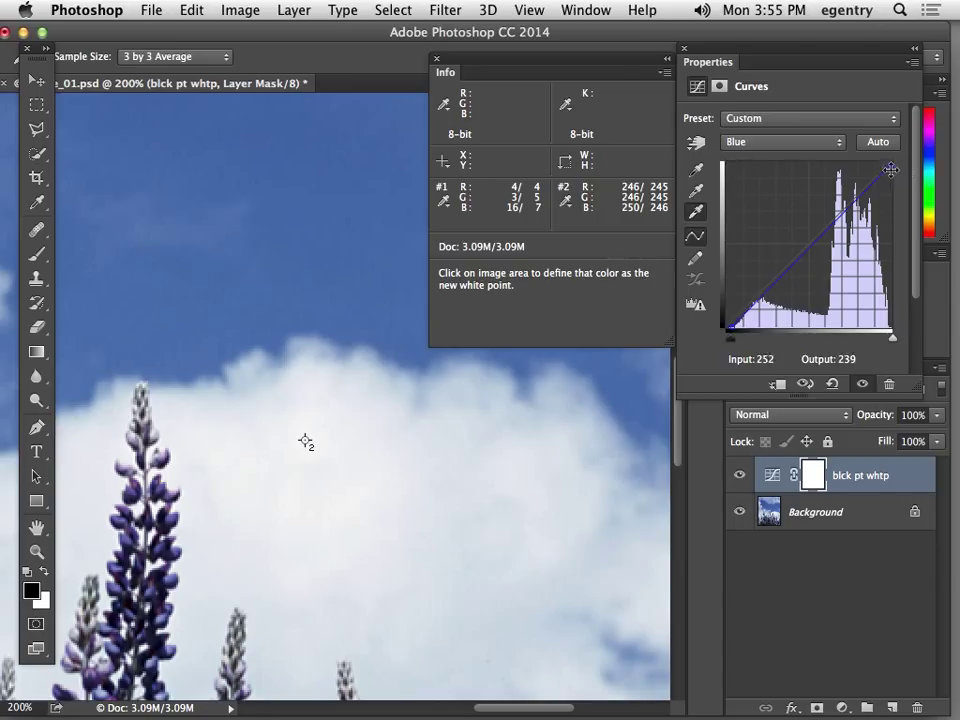
Toggle the Curves layer off and on to compare, fit the photo, and move panels aside
click(739, 476)
click(739, 477)
key(super+0)
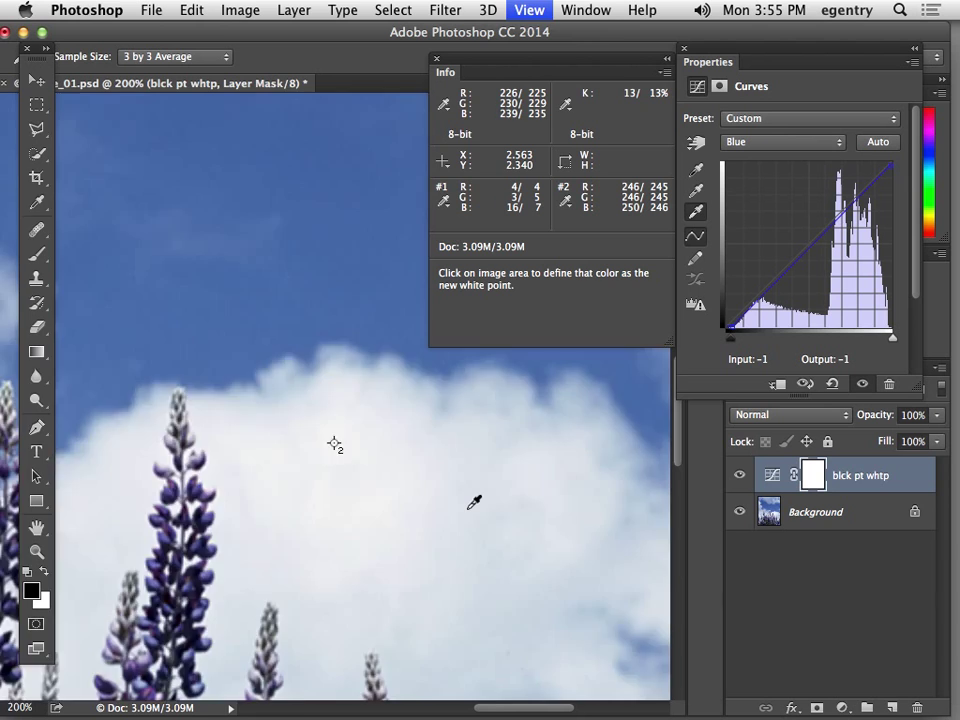
drag(440, 58, 787, 37)
drag(729, 55, 629, 34)
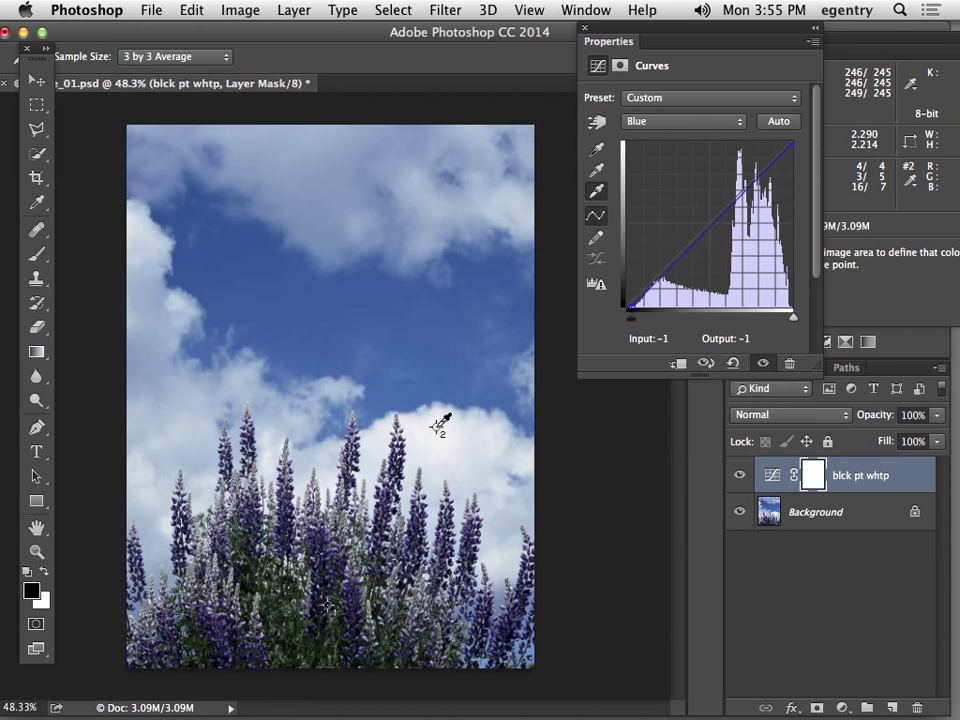
click(740, 477)
click(740, 477)
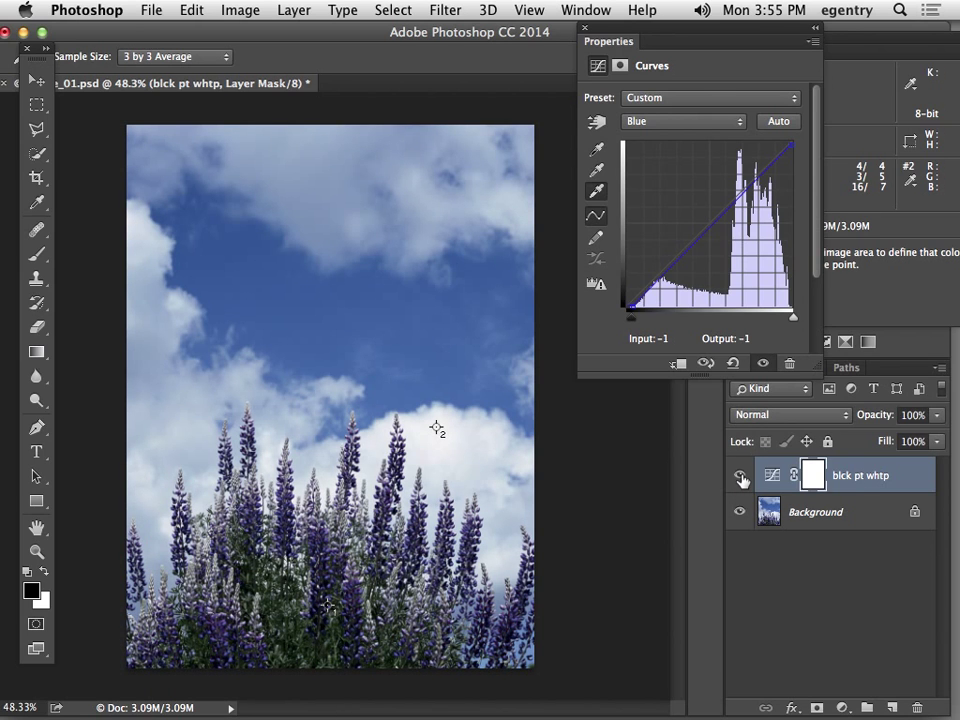
click(740, 477)
click(831, 414)
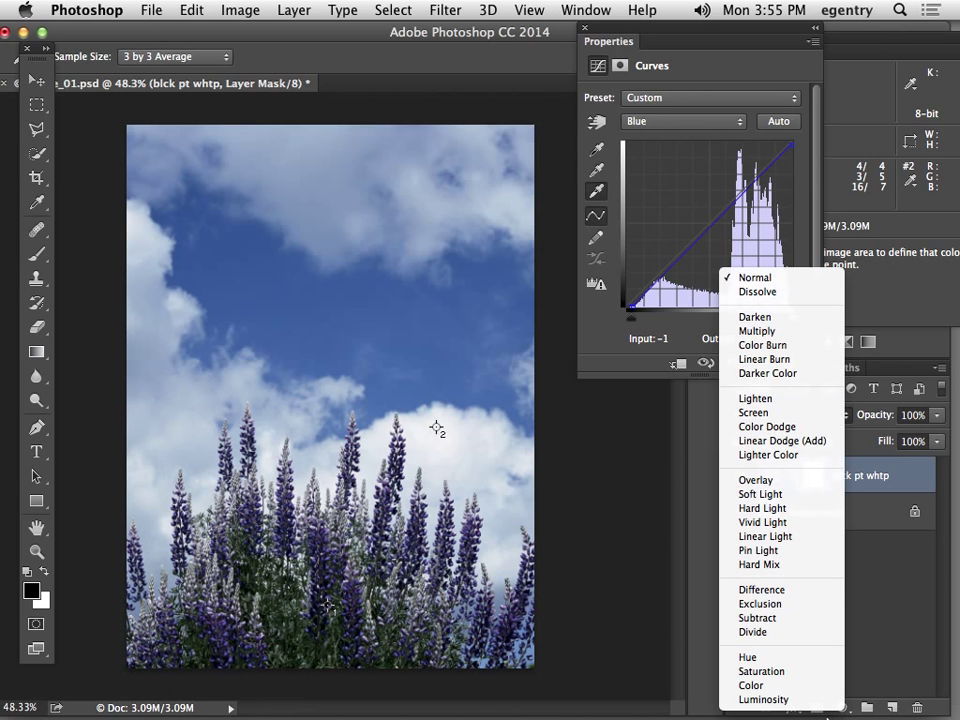
key(Escape)
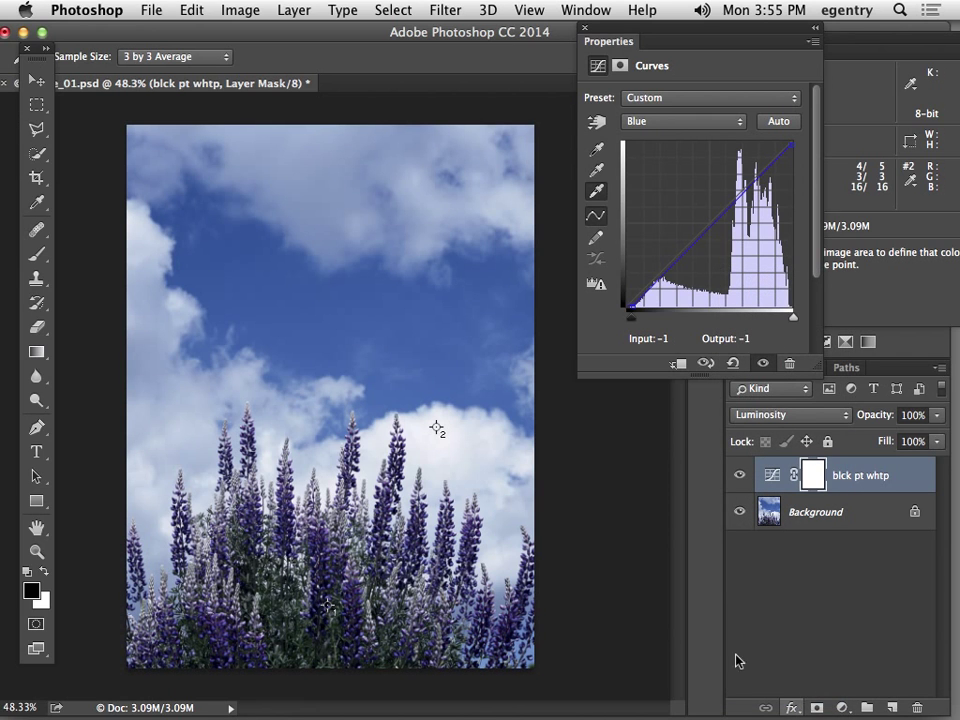
click(740, 479)
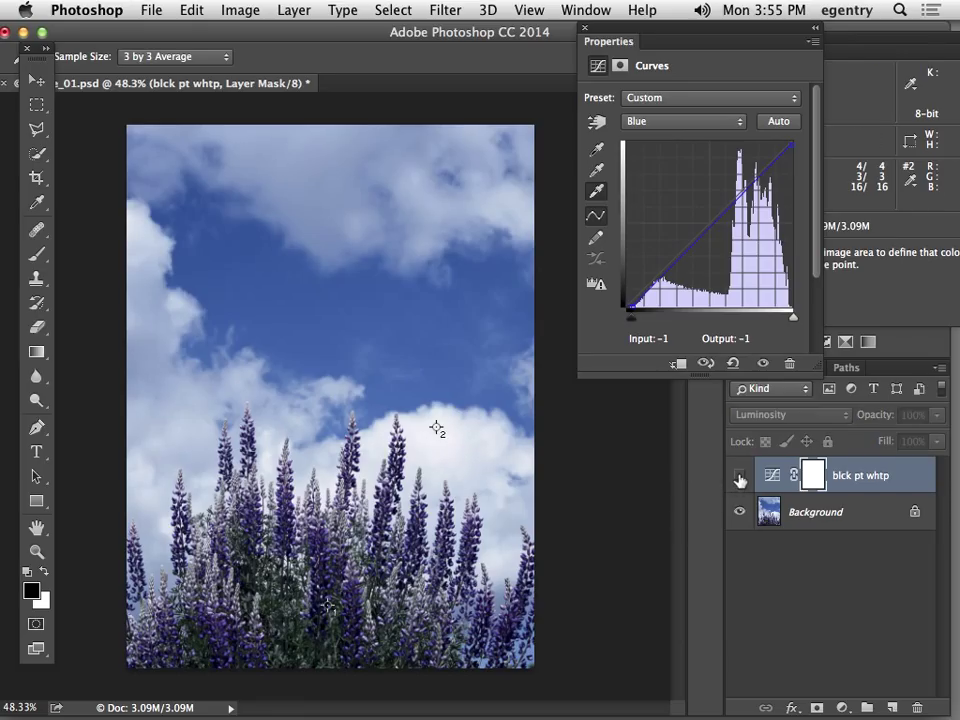
click(740, 479)
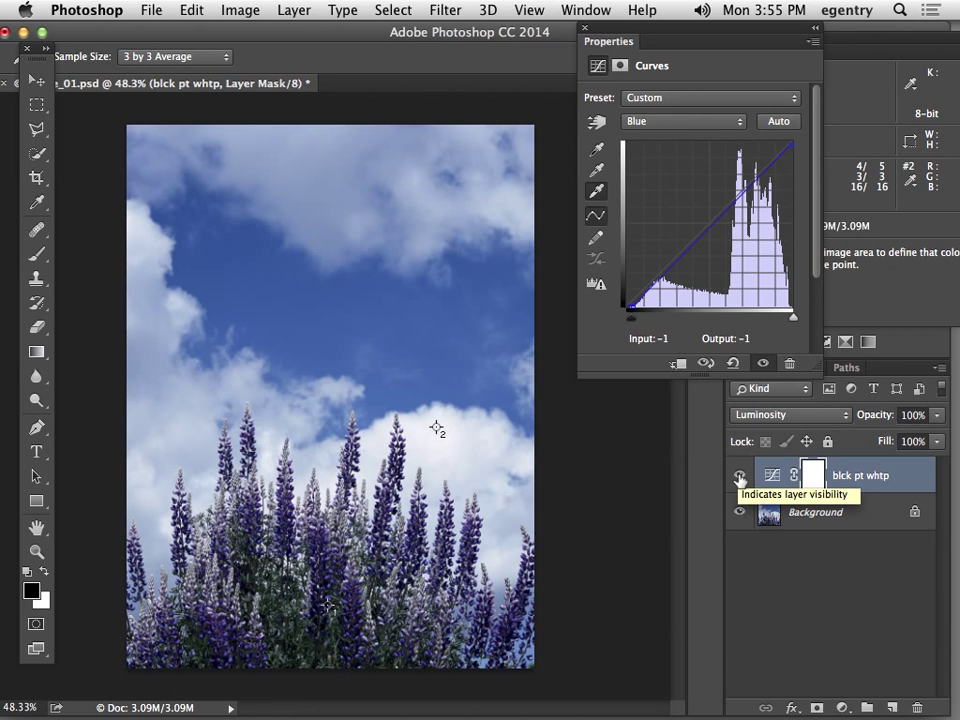
click(776, 416)
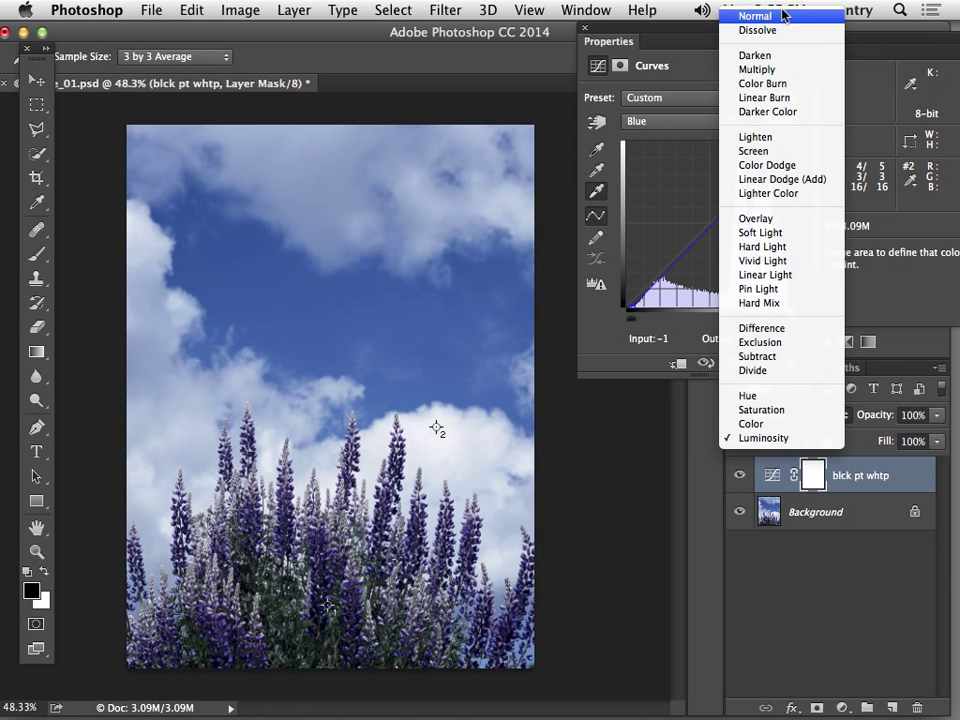
click(783, 14)
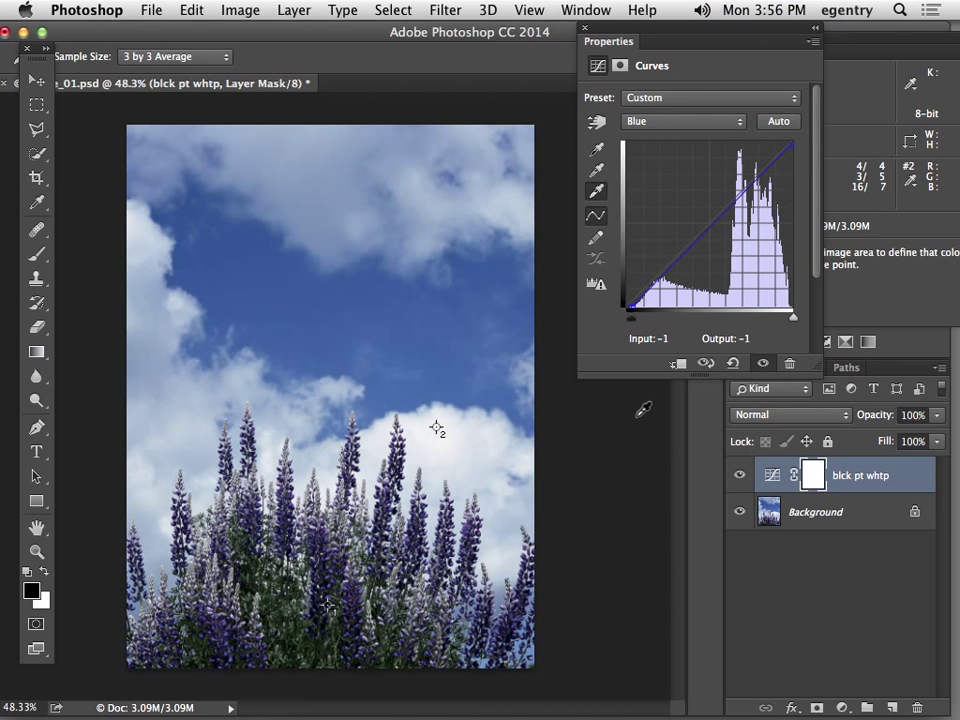
Paint black with the Brush on the Curves mask across the top and upper-right sky
click(810, 476)
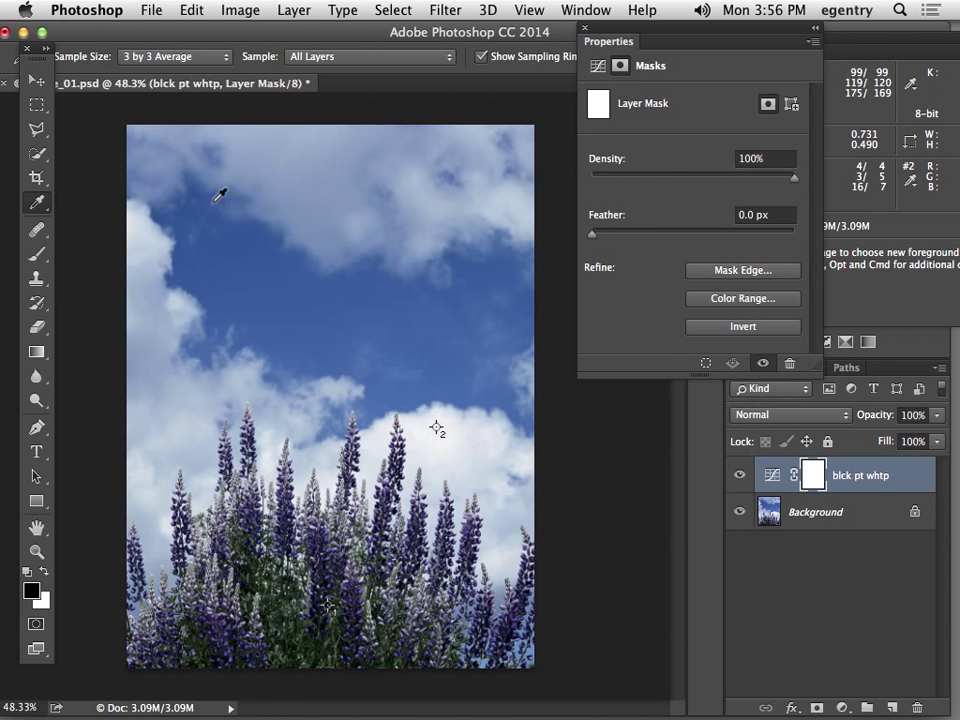
click(37, 254)
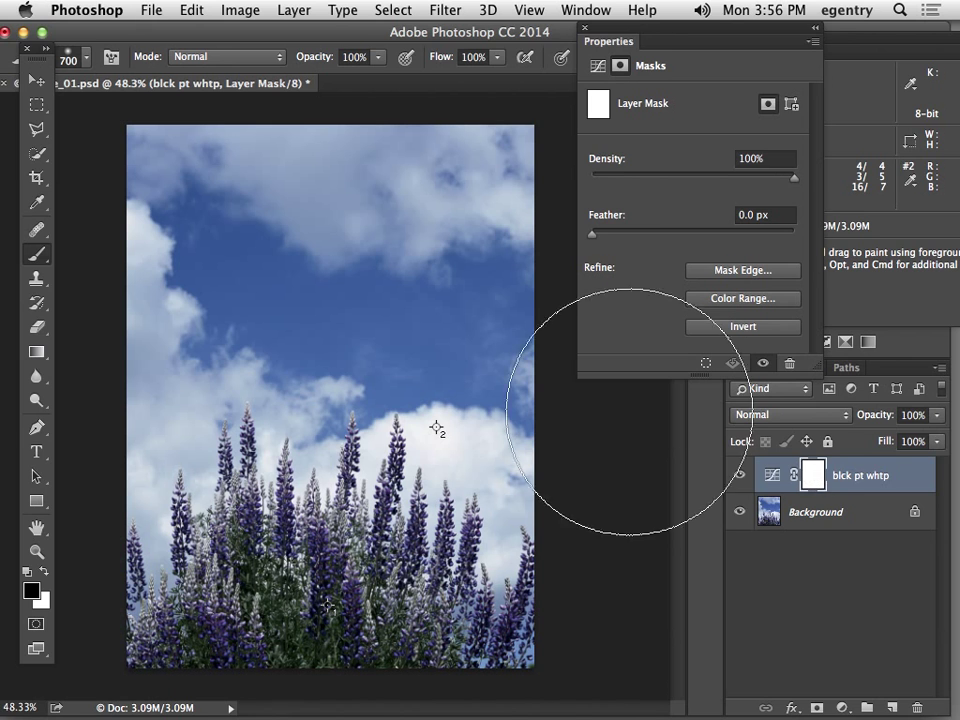
mouse_move(390, 212)
mouse_down()
mouse_move(387, 246)
mouse_move(450, 294)
mouse_up()
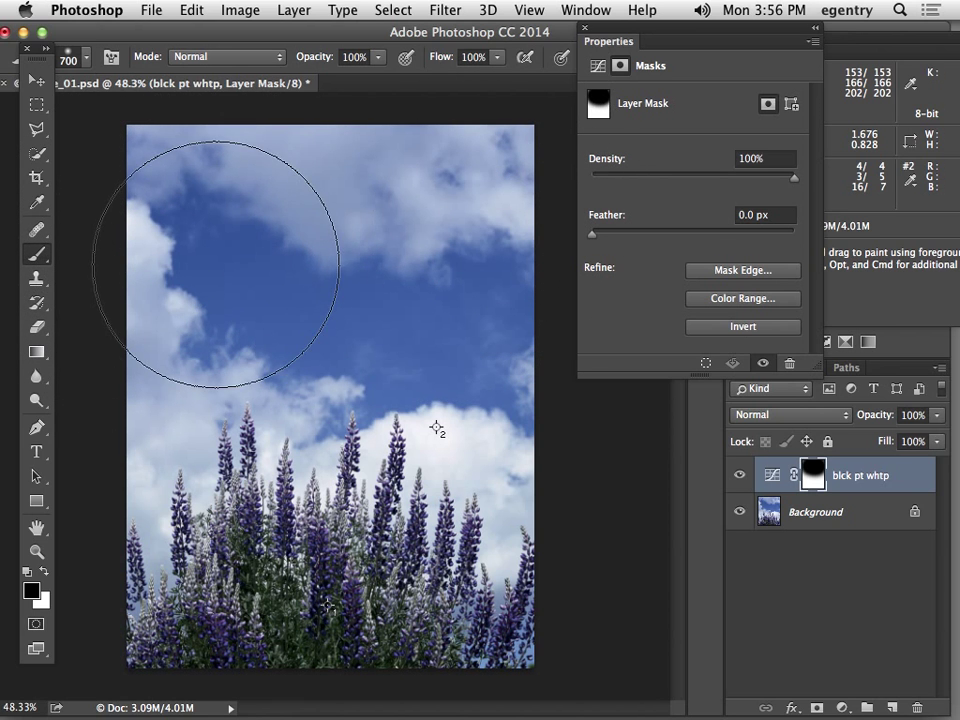
drag(429, 268, 529, 225)
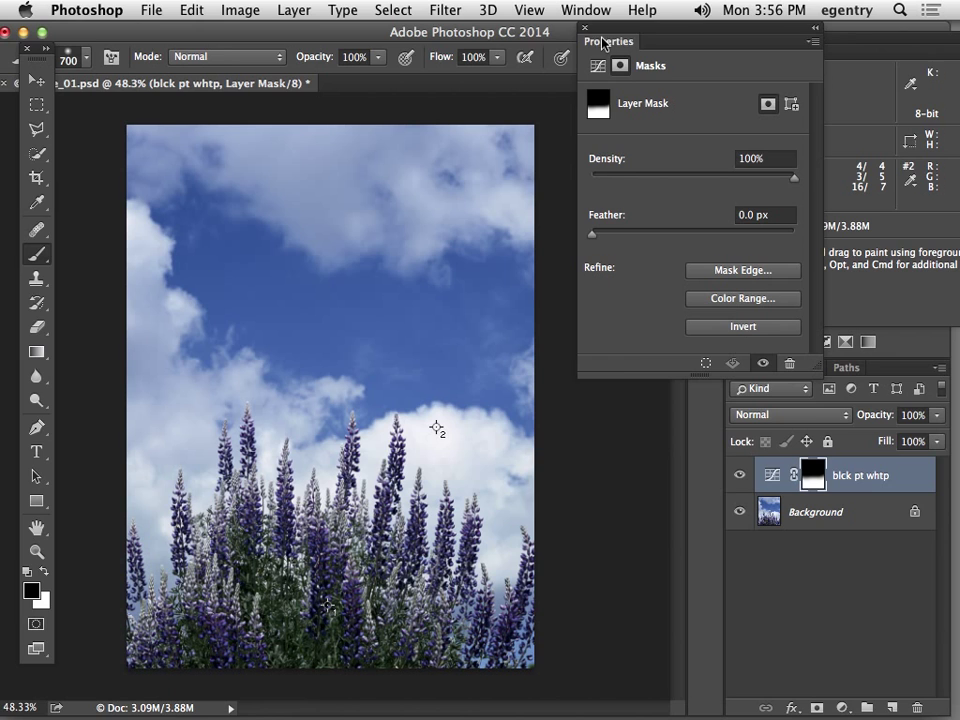
drag(588, 24, 524, 24)
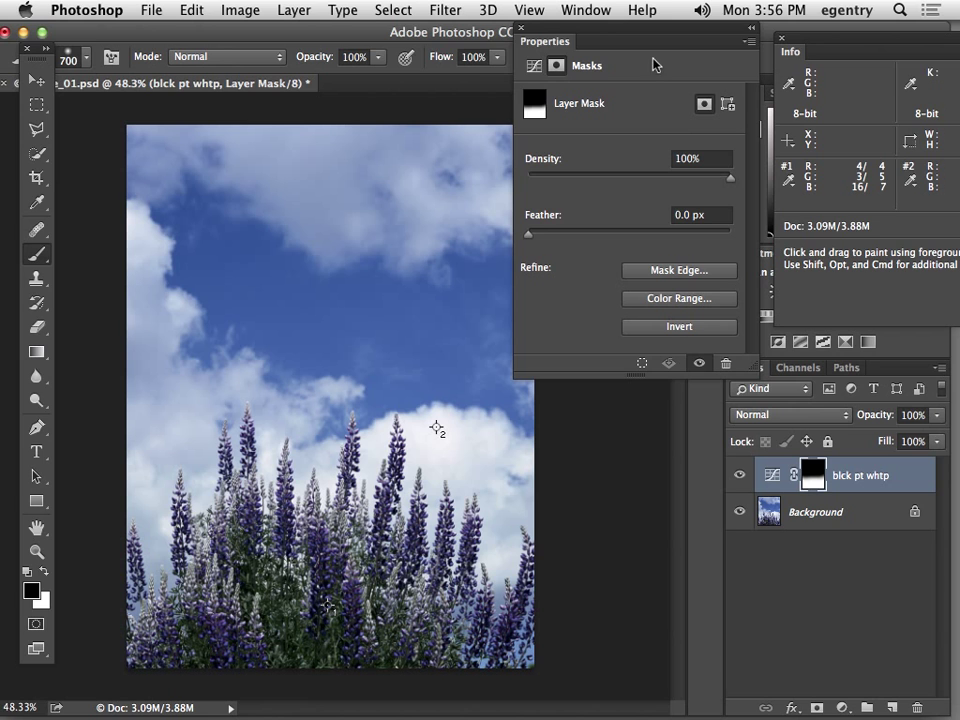
Move the Properties and Info panels off the photo, then switch to QuickTime Player
drag(615, 32, 602, 416)
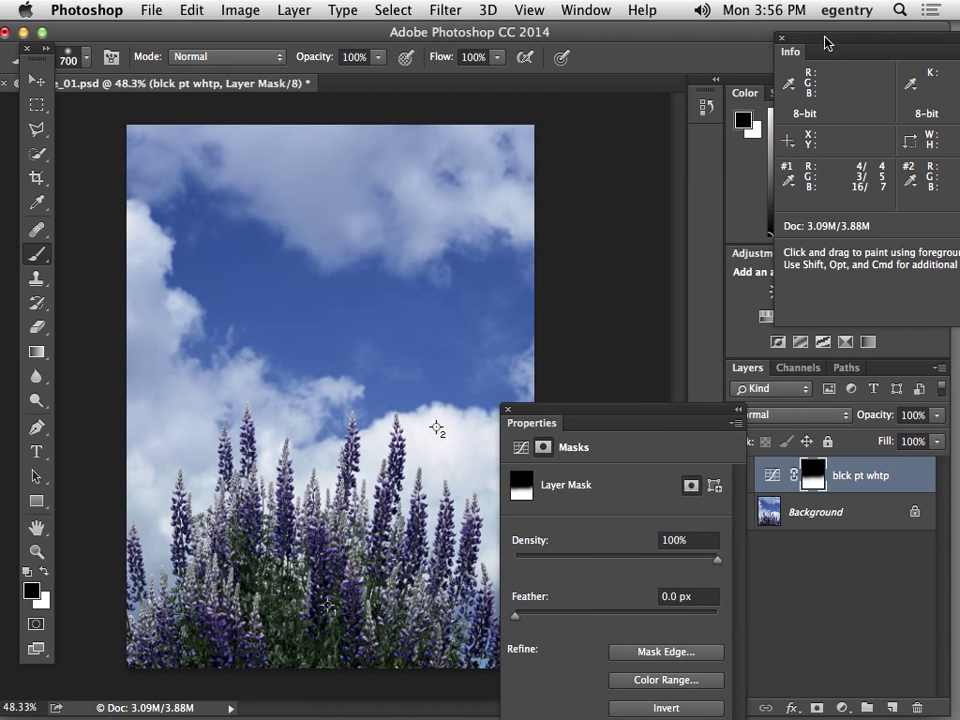
drag(768, 38, 544, 62)
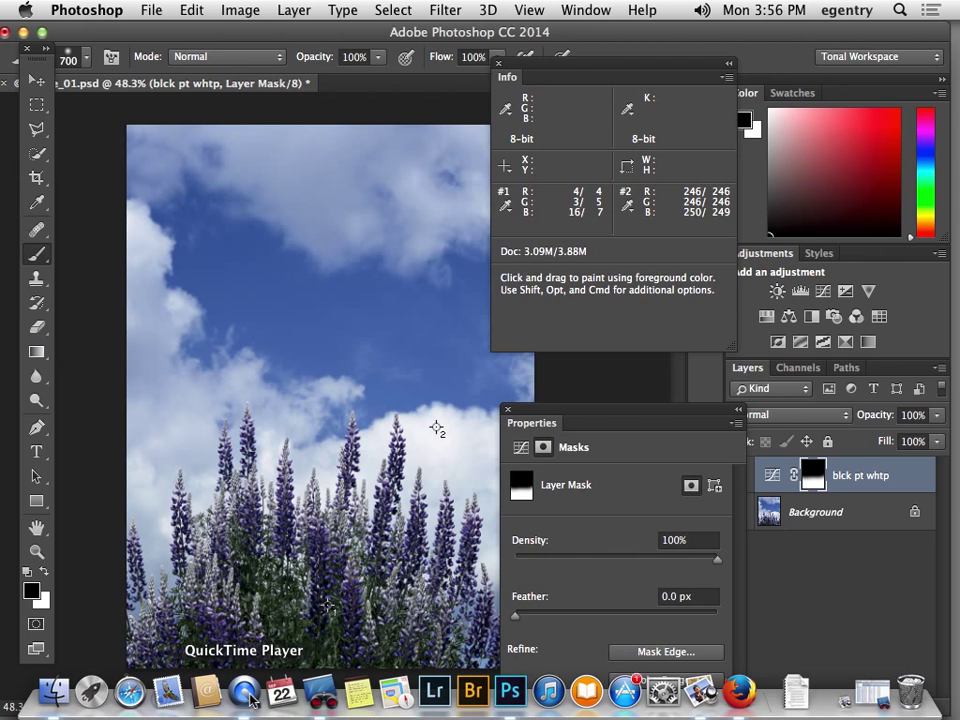
click(248, 697)
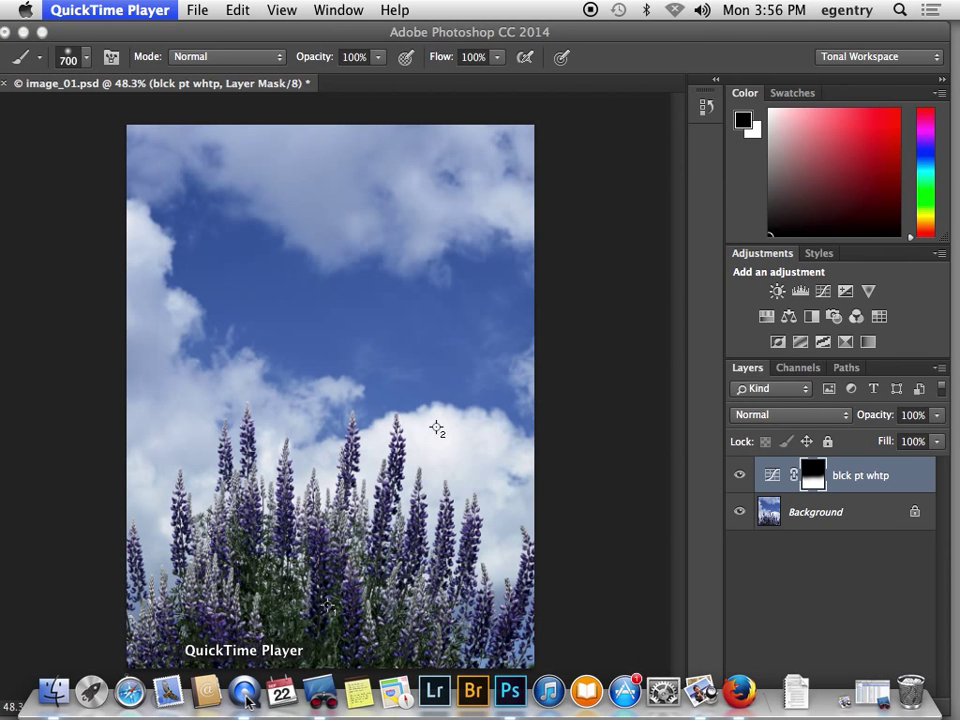